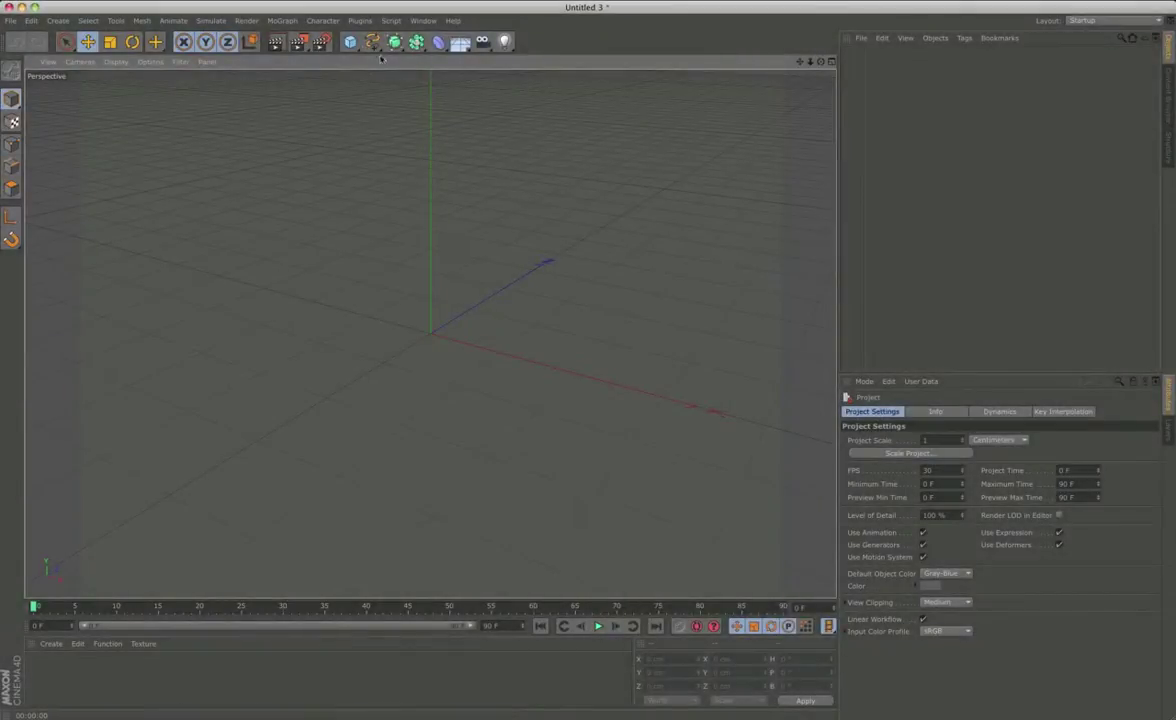
Step: Add a null named Emitter and attach an XPresso tag to it
click(350, 41)
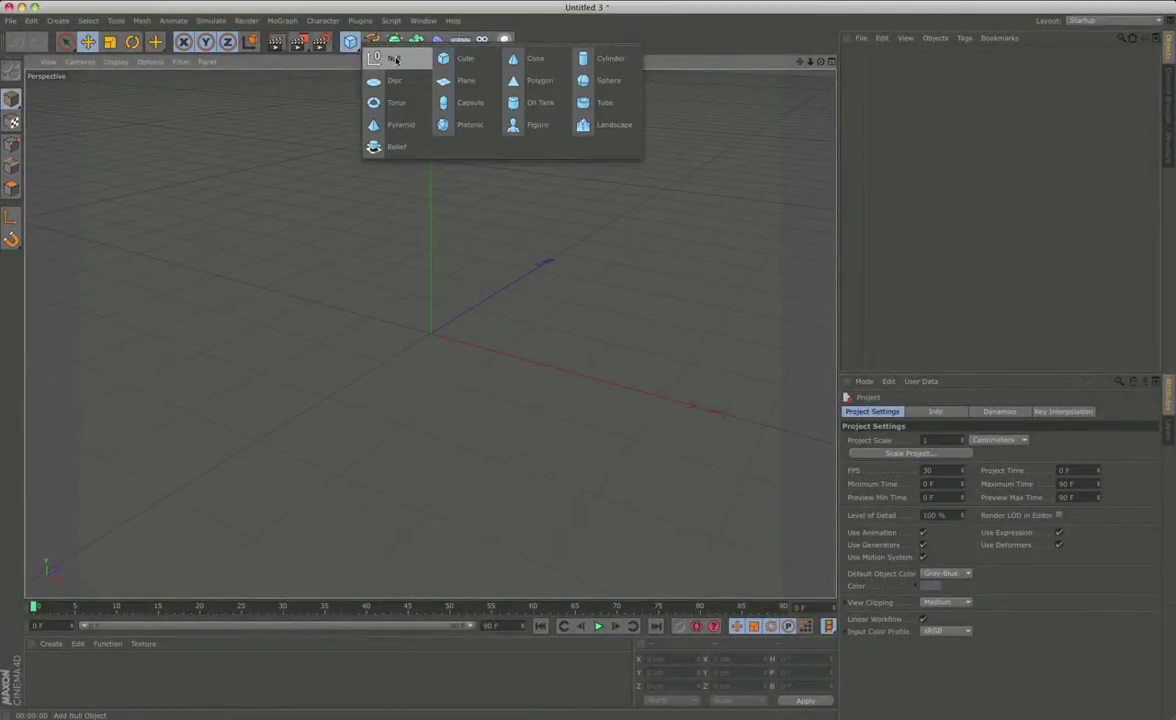
click(388, 58)
double_click(866, 54)
text(ter)
key(Return)
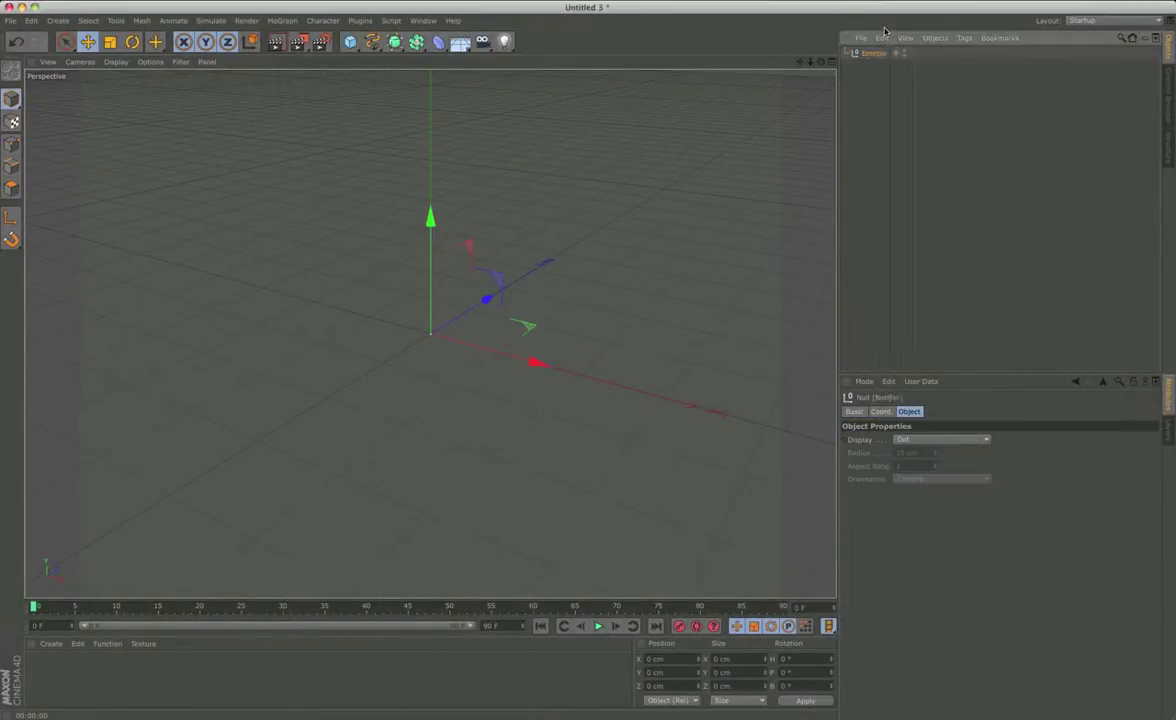
right_click(869, 55)
click(1047, 354)
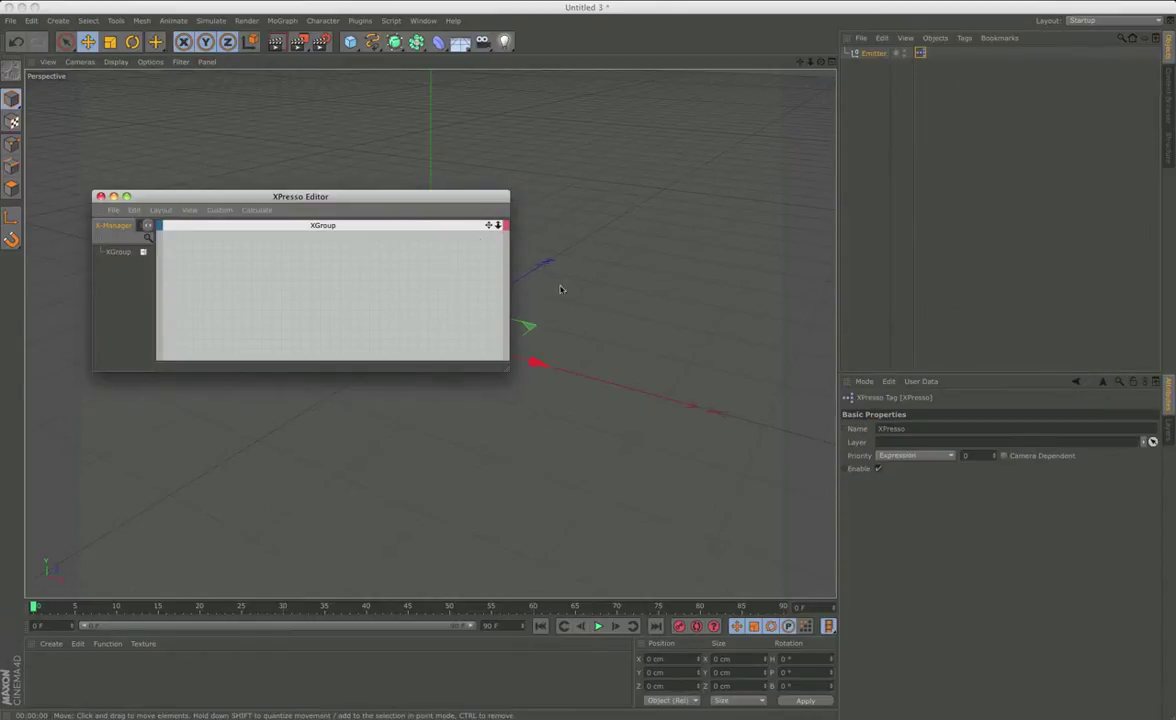
Step: Bring Emitter into the XPresso graph, add a PStorm node, and wire Global Position to Emitter Position
alt+middle_drag(554, 289, 752, 288)
drag(872, 53, 533, 175)
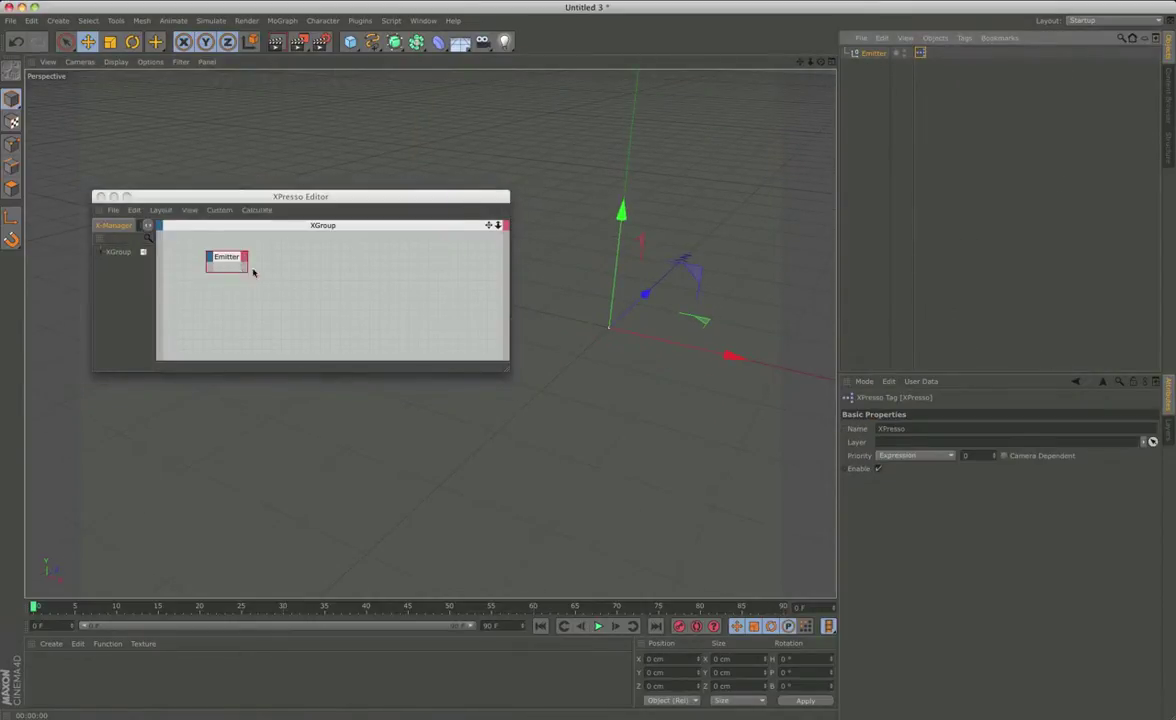
right_click(321, 267)
mouse_move(434, 325)
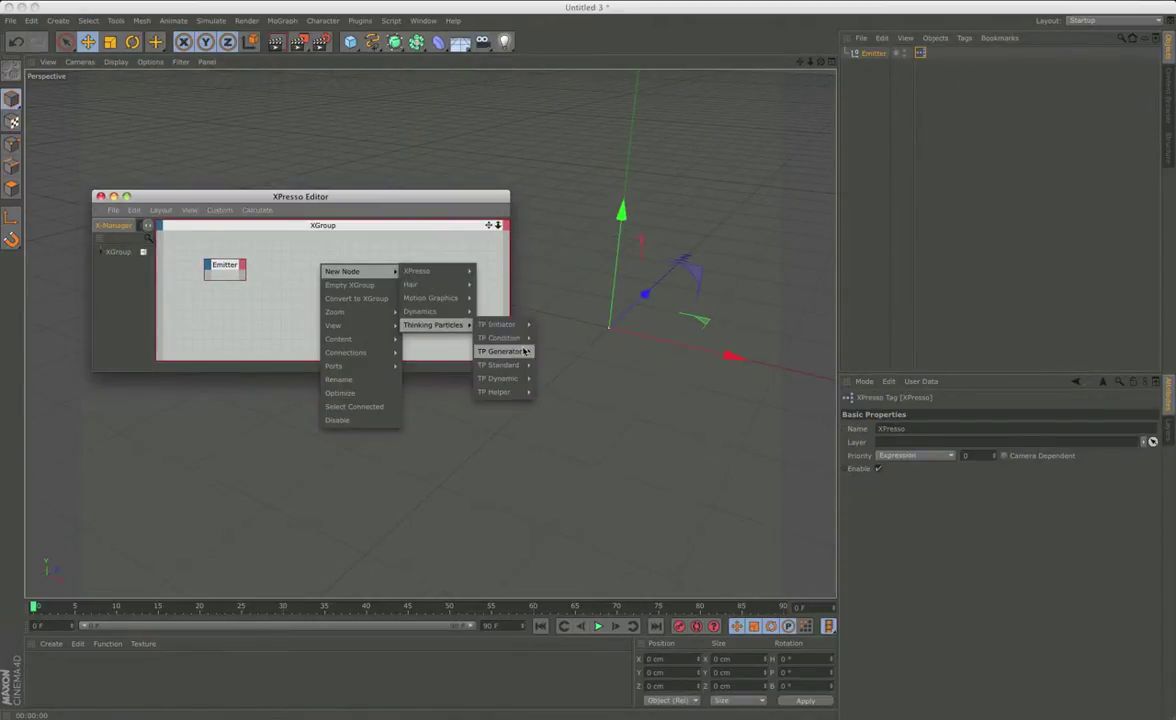
click(550, 352)
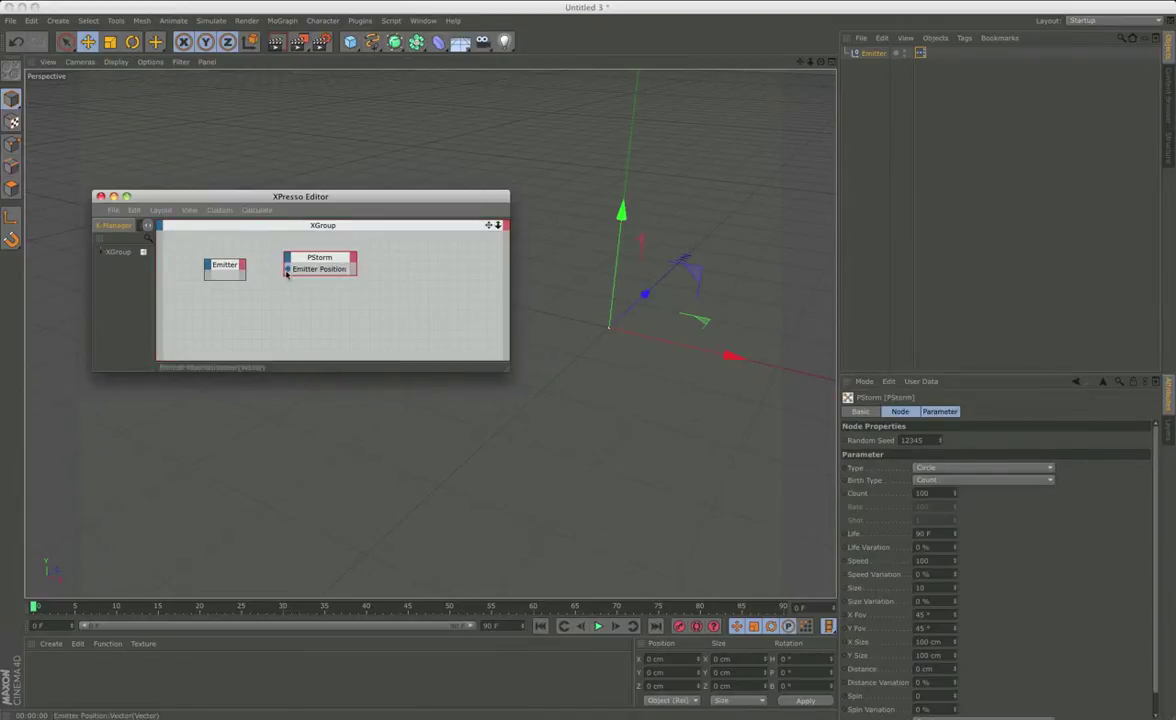
drag(287, 273, 430, 275)
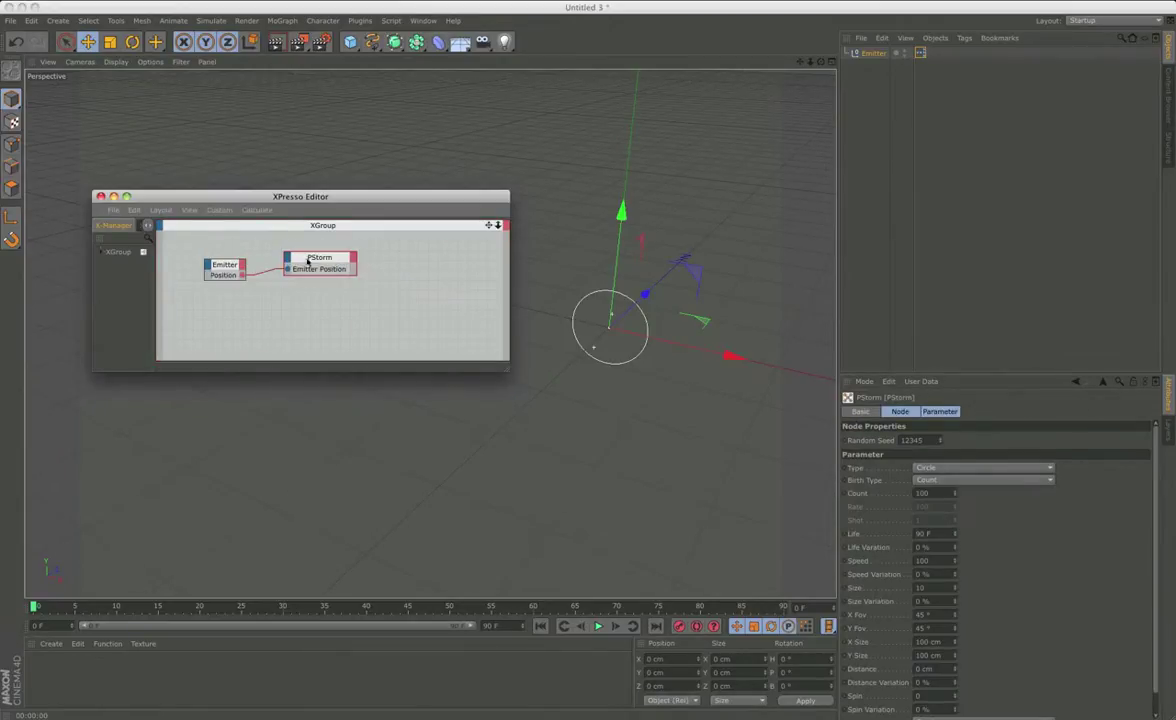
Step: Wire the Emitter's Global Matrix output into a new PStorm Emitter Alignment input
drag(308, 260, 366, 258)
click(343, 268)
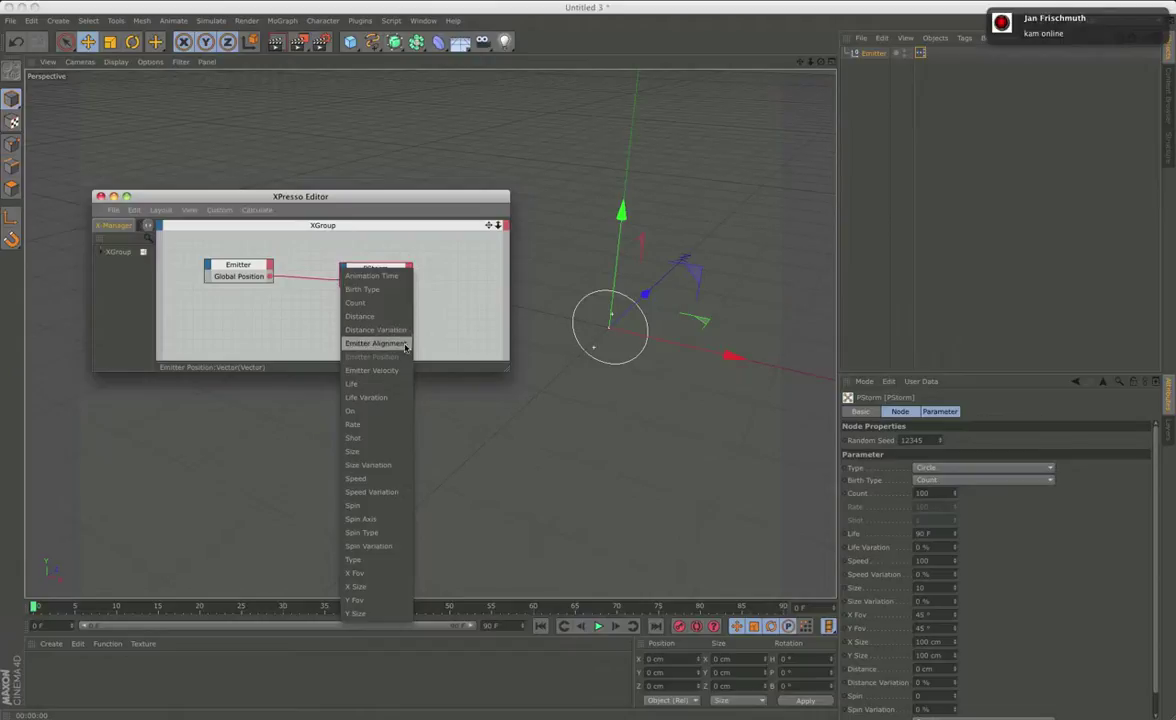
click(408, 345)
click(269, 265)
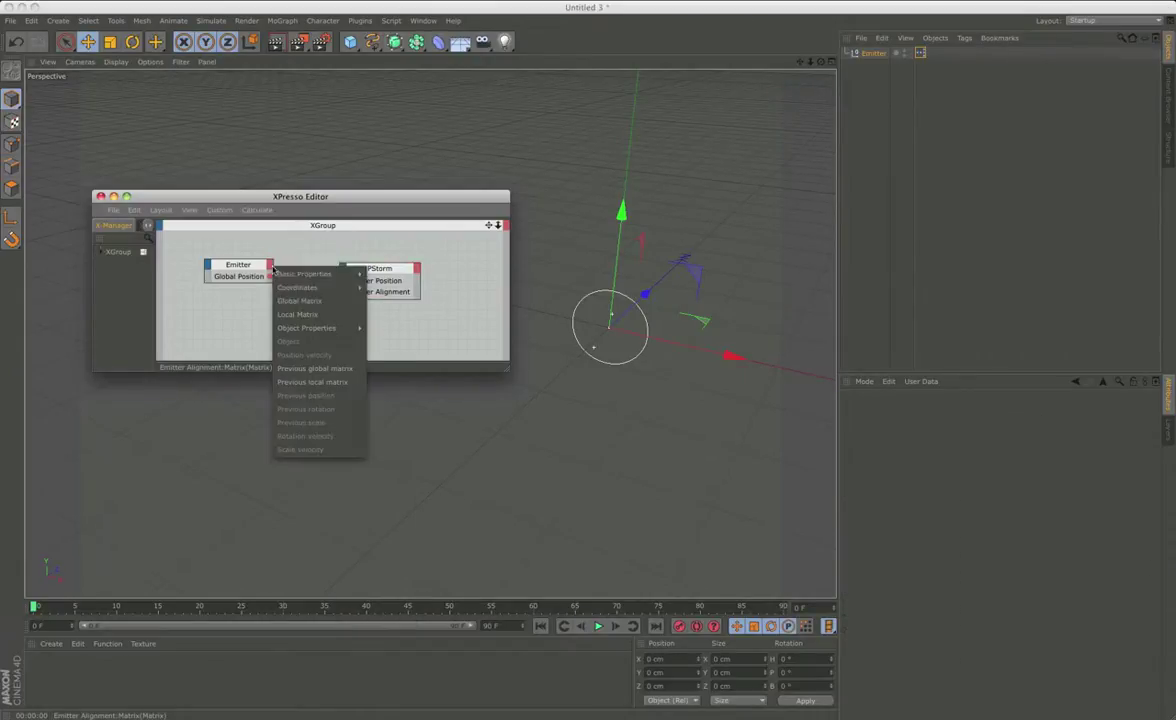
click(314, 303)
drag(269, 288, 343, 292)
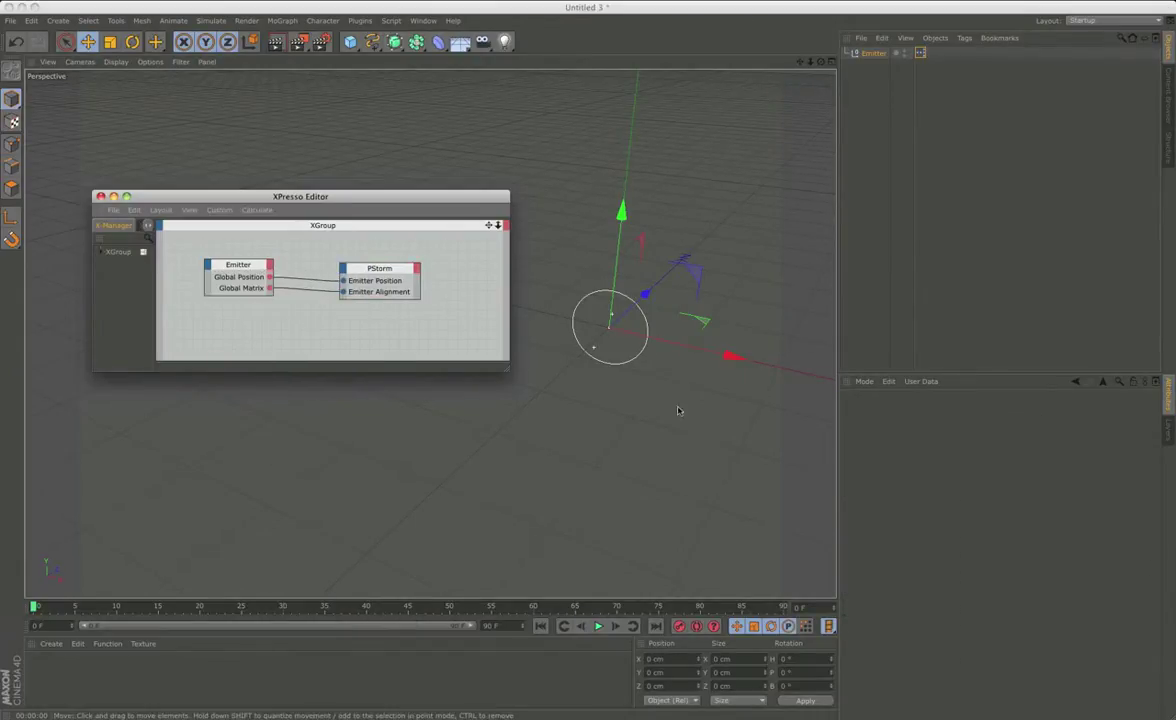
Step: Set the PStorm node's particle count to 1000
click(874, 53)
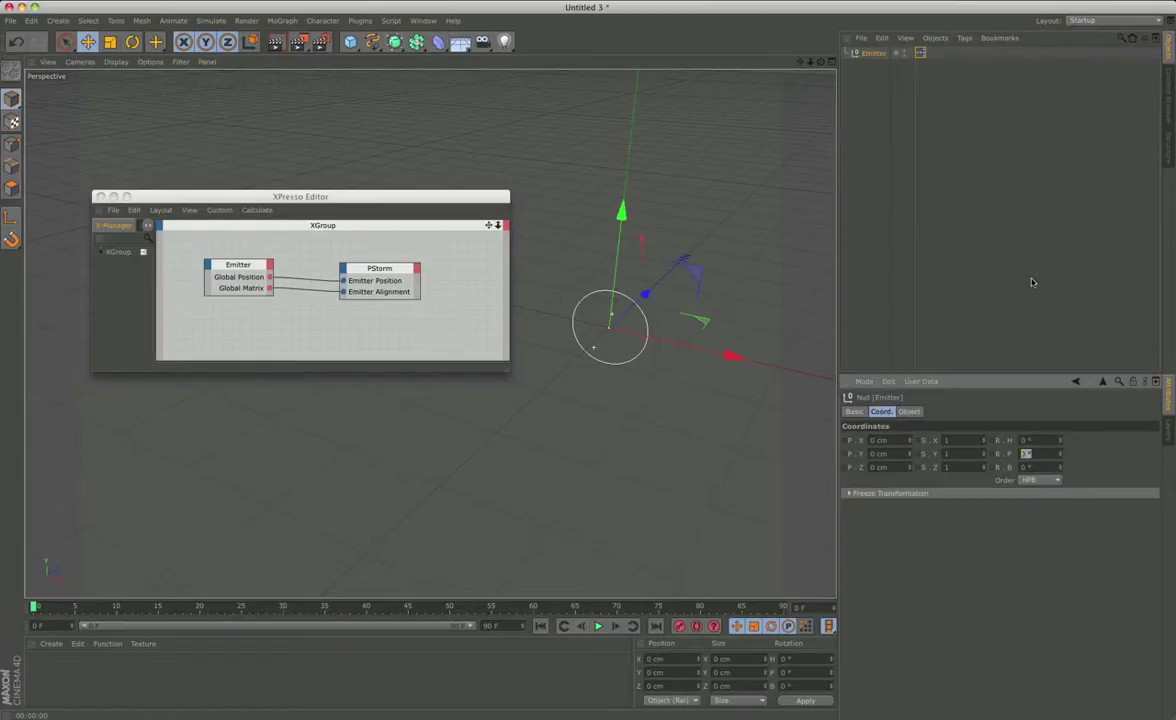
click(541, 626)
click(380, 270)
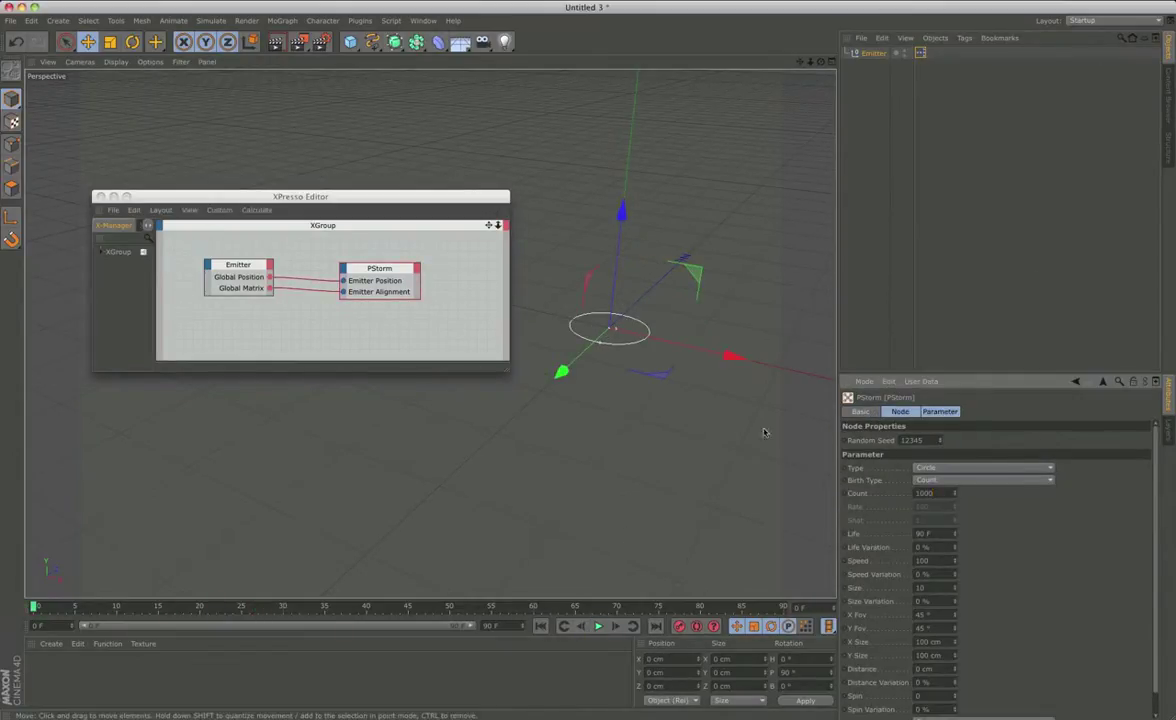
Step: In Thinking Particles Settings, make the All group yellow, display as Dots, and play the emission
click(212, 22)
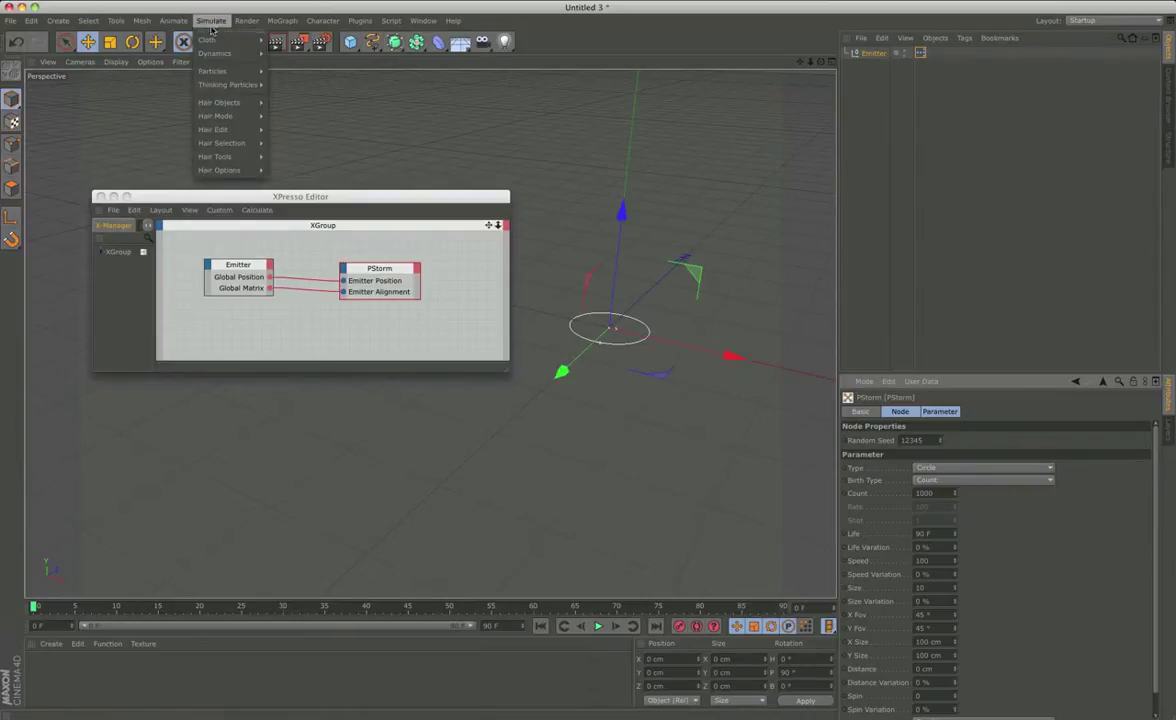
click(290, 100)
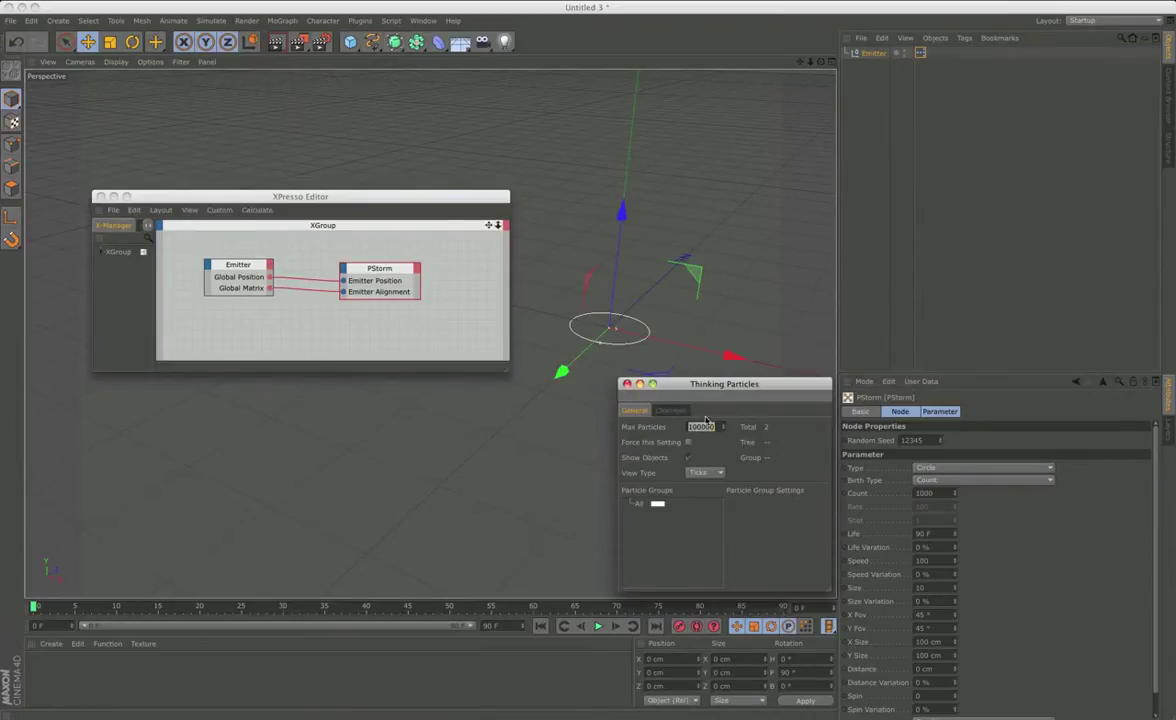
click(657, 504)
click(679, 554)
click(700, 473)
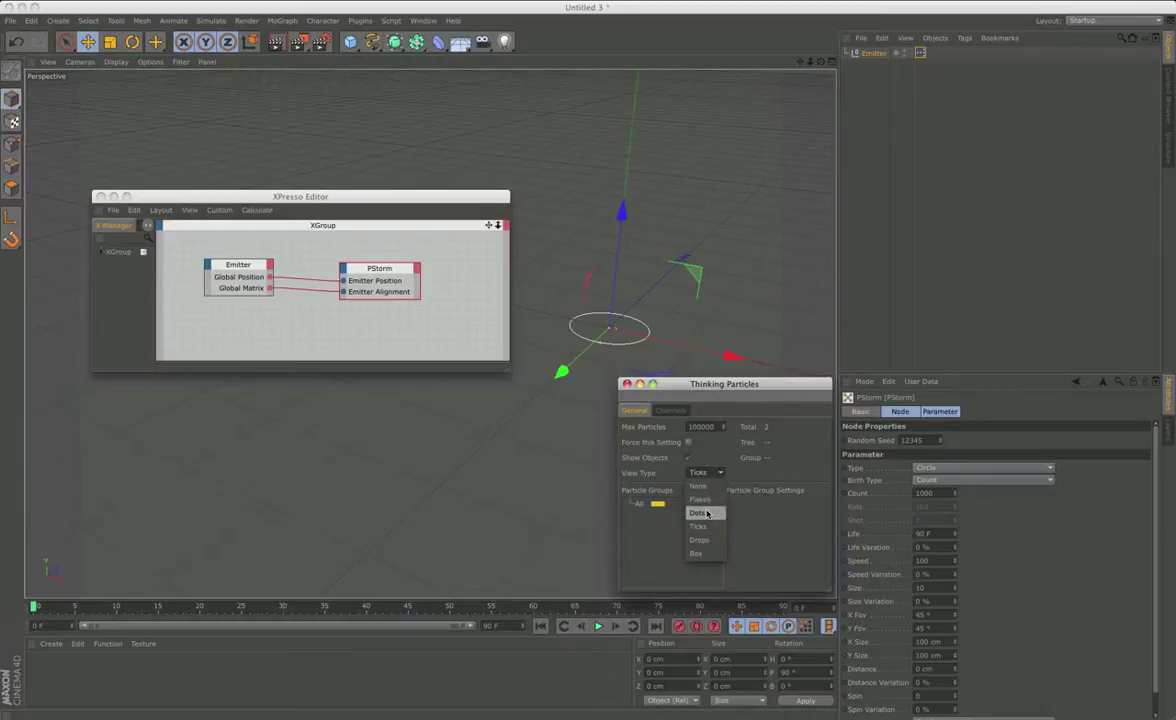
click(598, 626)
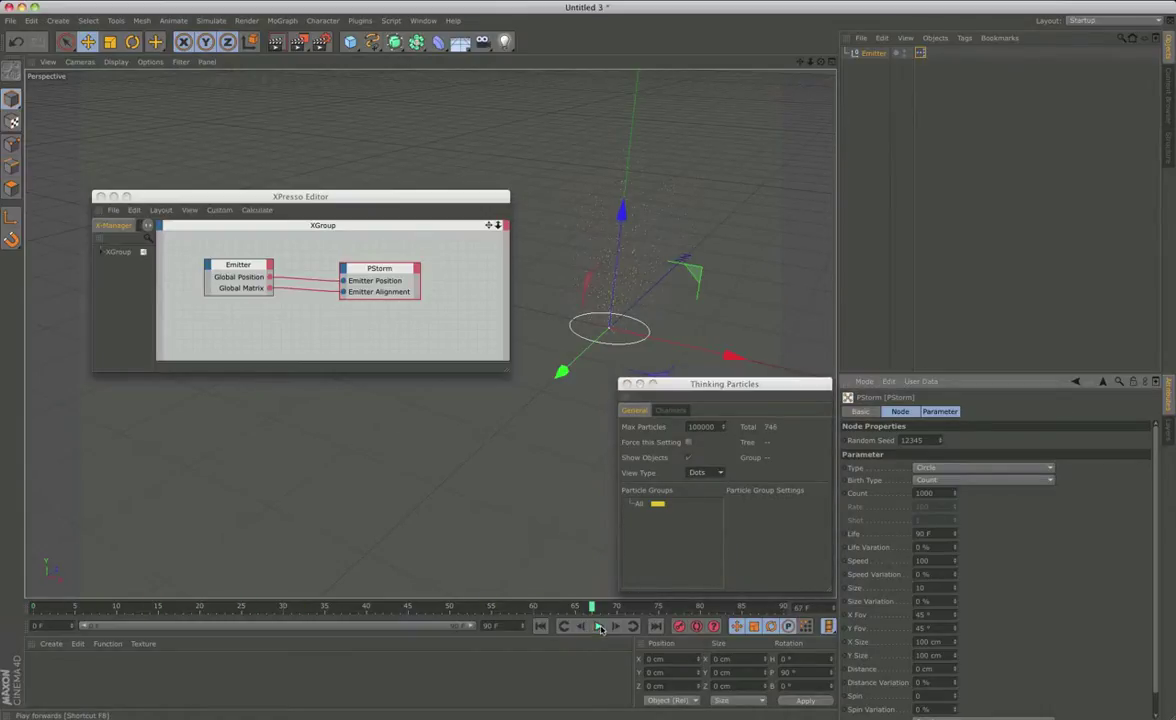
click(688, 87)
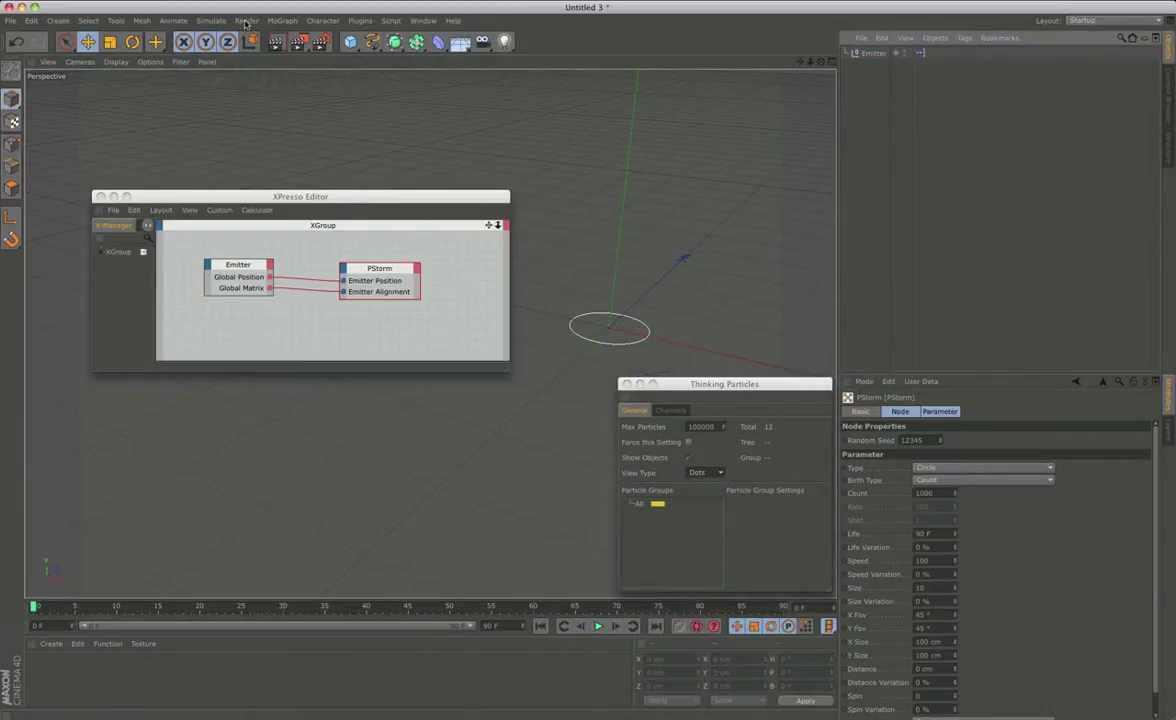
click(282, 20)
Step: Add a Tracer named TPParticle Tracer, link the All group to it, and play the traced paths
click(339, 187)
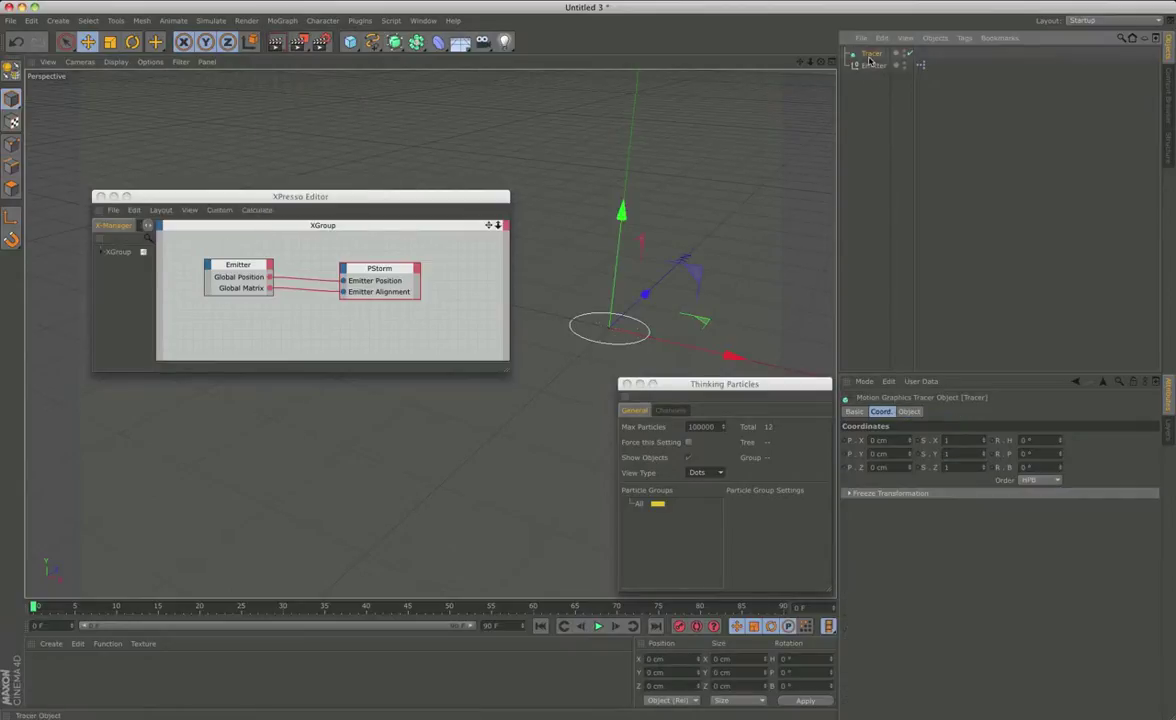
text(TPParticle)
key(Return)
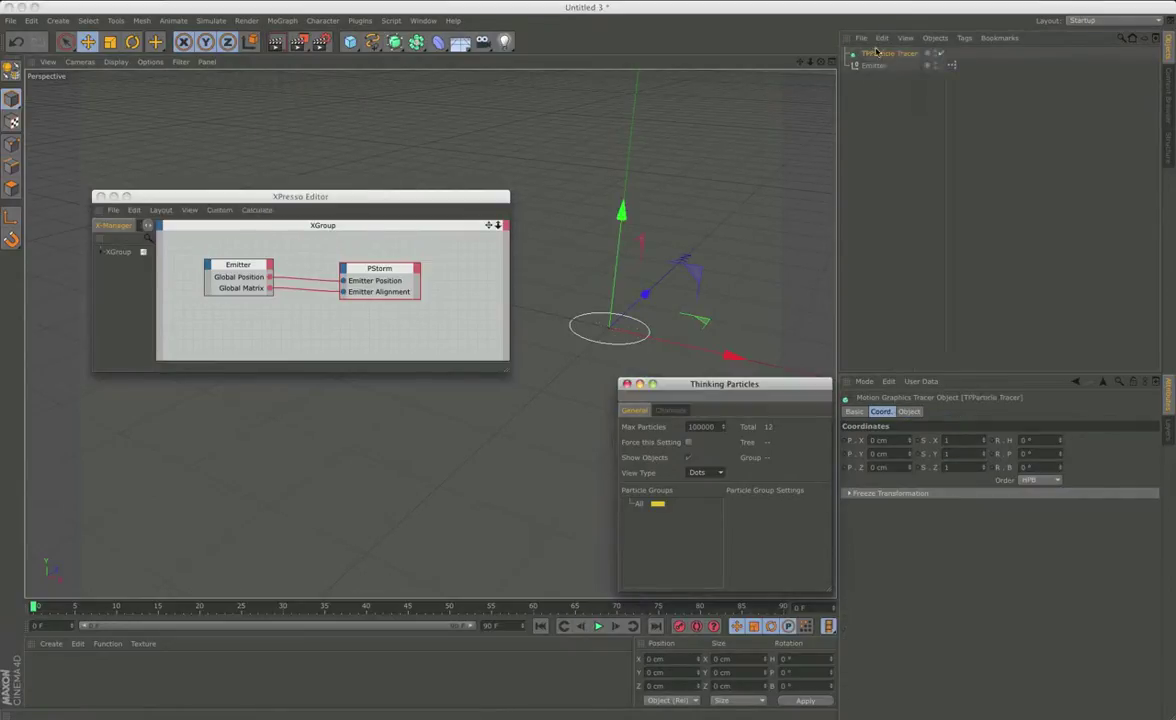
click(909, 411)
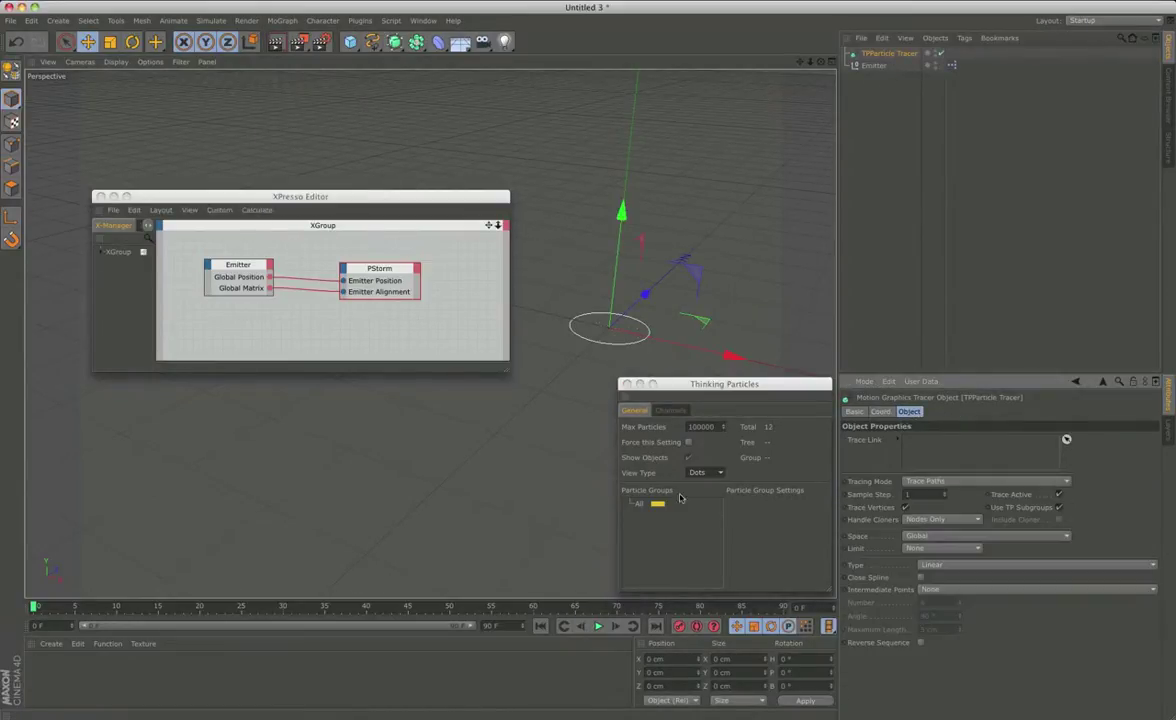
drag(639, 503, 928, 441)
click(596, 628)
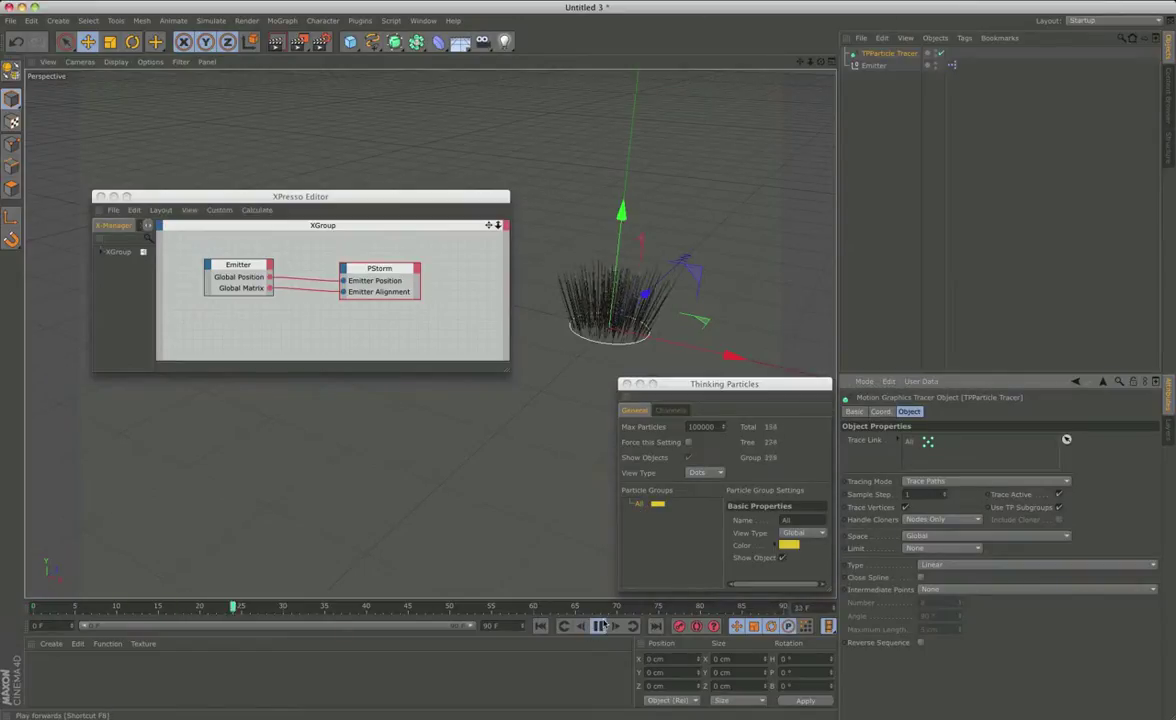
click(557, 629)
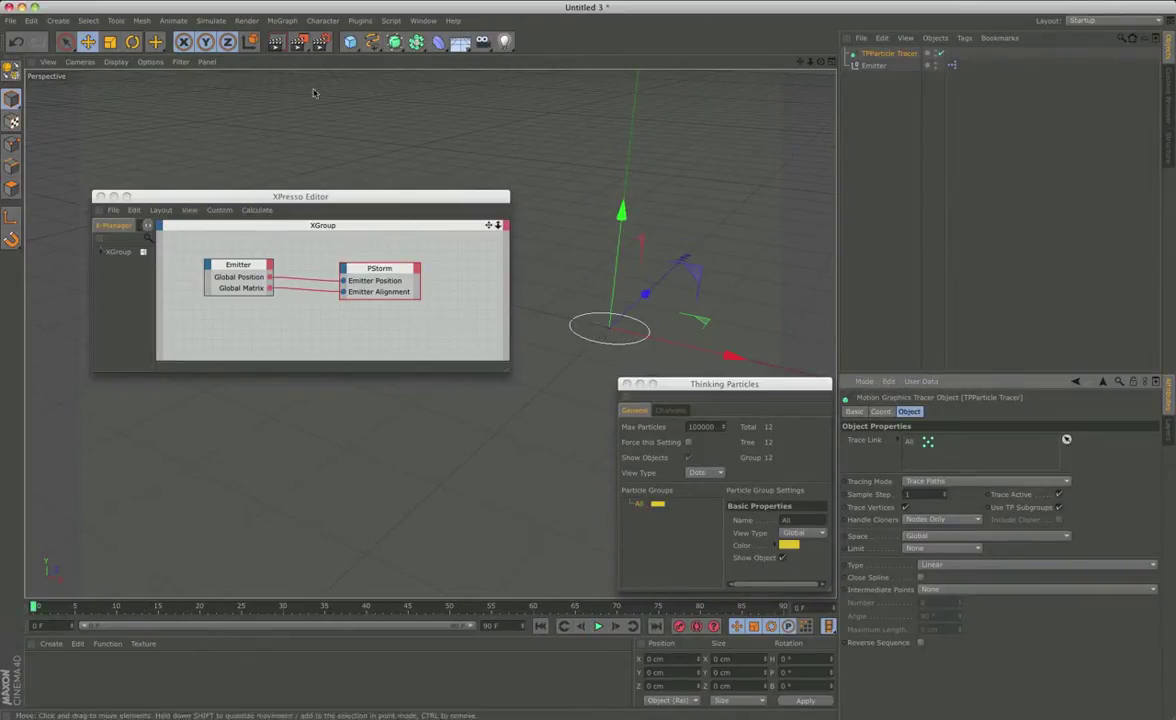
drag(350, 41, 395, 57)
double_click(870, 54)
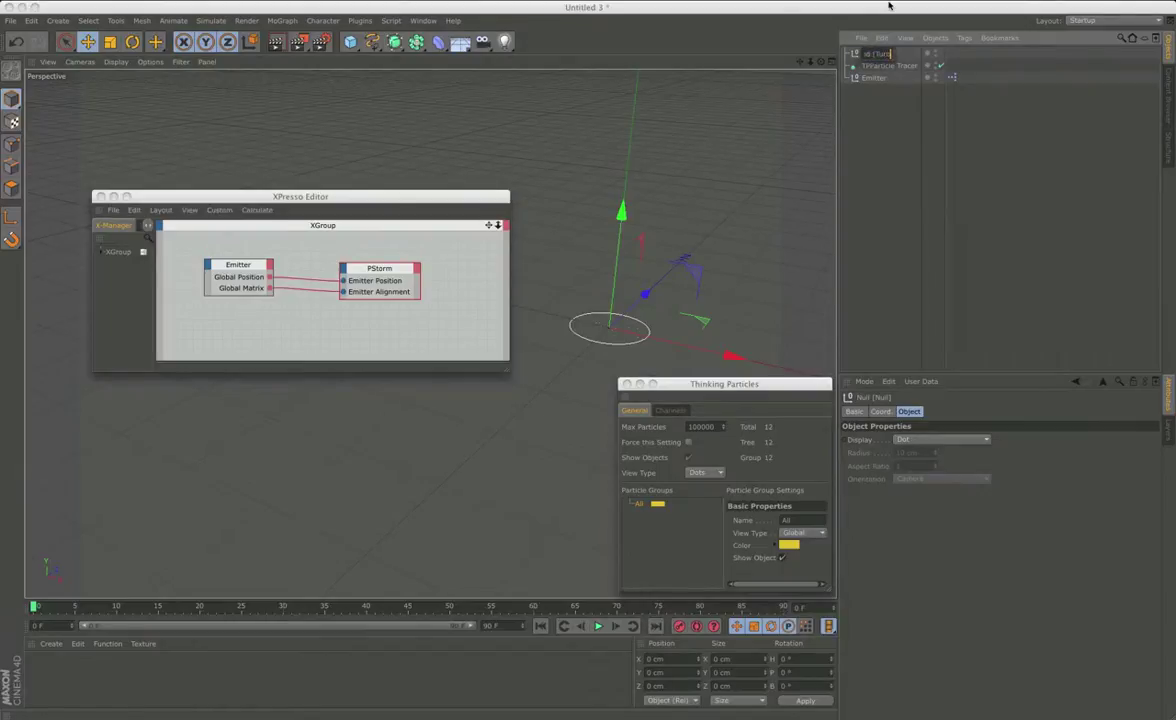
Step: Name the wind object Wind (Turbulence) and add P Pass and PWind nodes to the graph
key(Return)
right_click(250, 323)
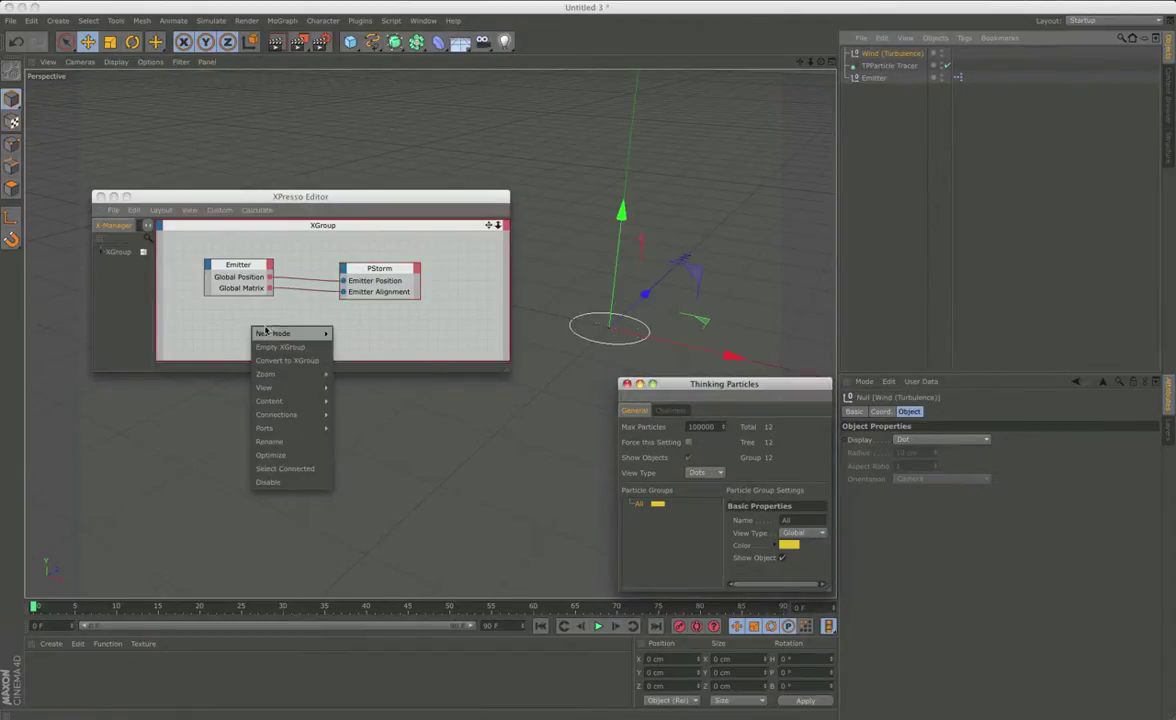
click(428, 362)
right_click(423, 341)
mouse_move(598, 452)
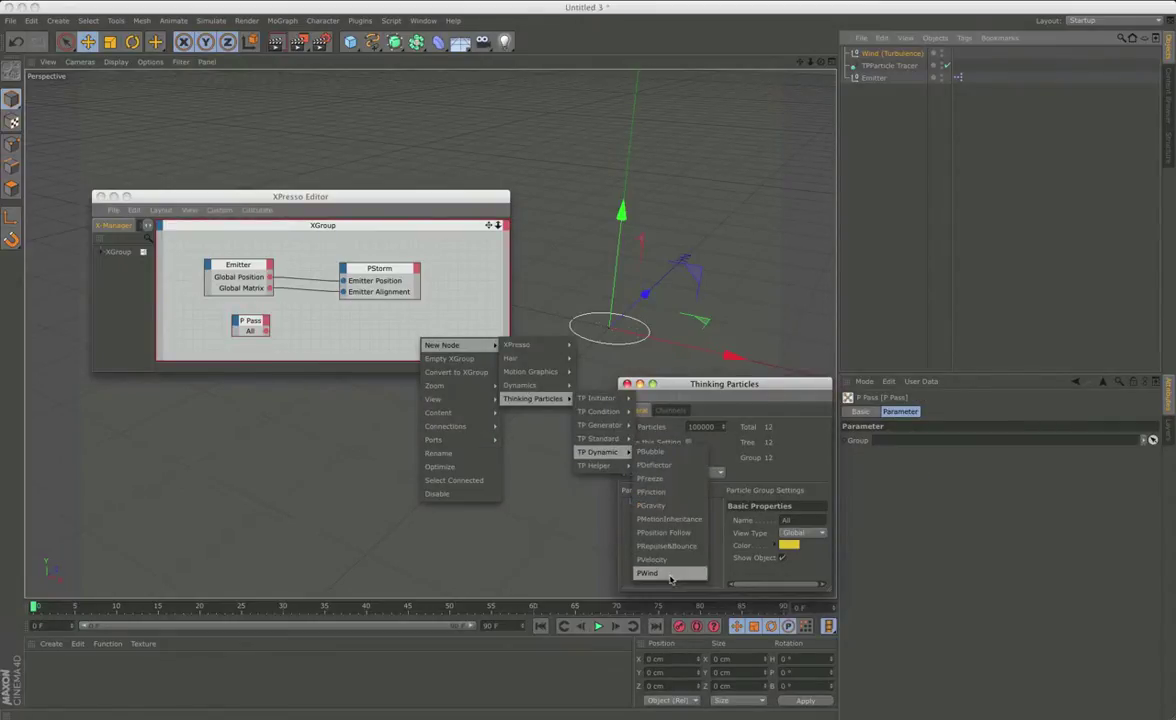
click(650, 572)
drag(289, 328, 252, 317)
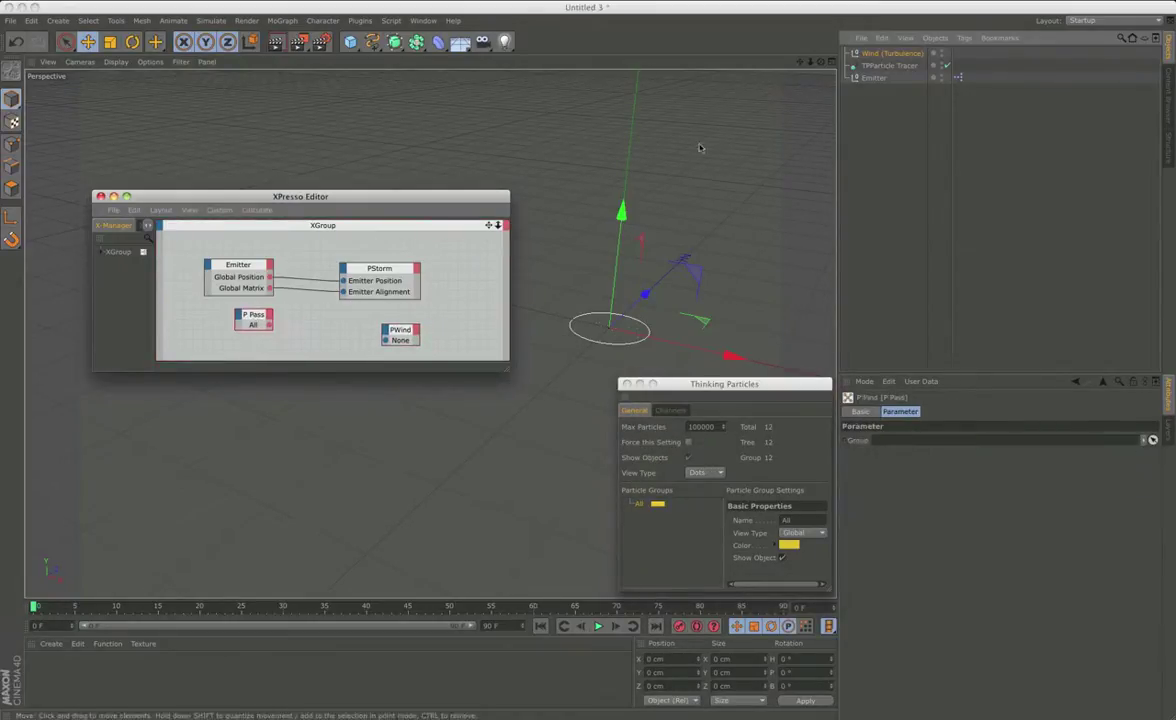
click(397, 341)
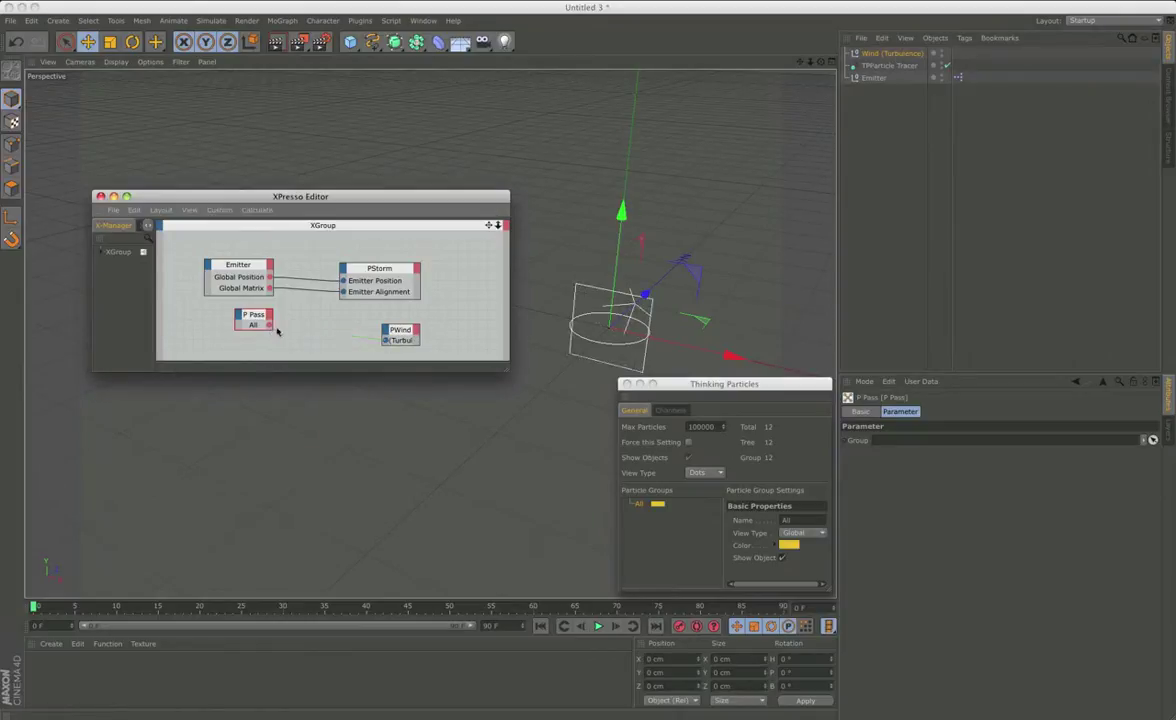
Step: Link Wind (Turbulence) to PWind, pitch the wind 90°, and wire P Pass All into PWind
click(921, 494)
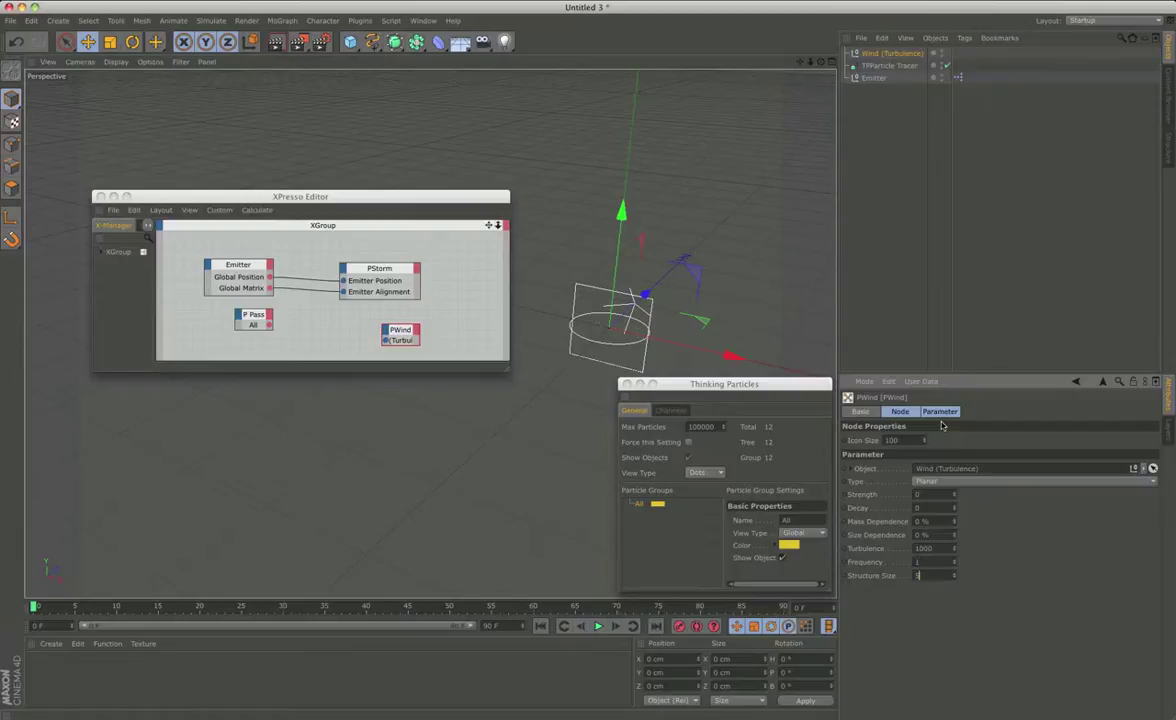
click(886, 76)
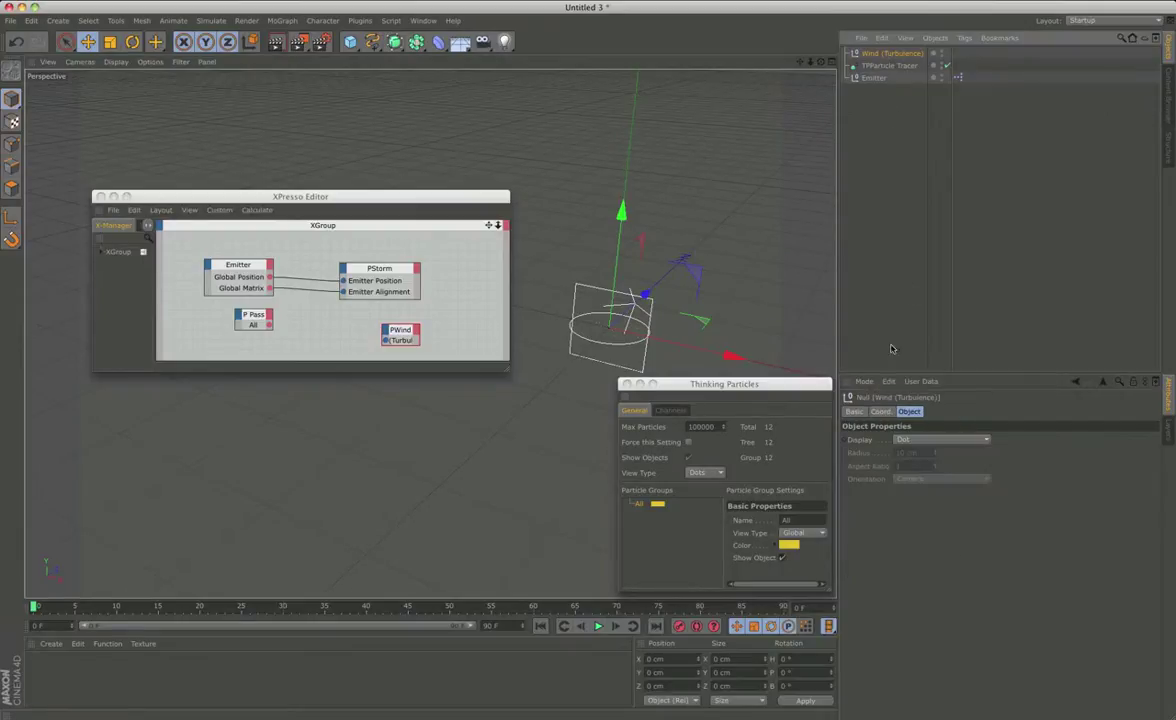
text(90)
key(Return)
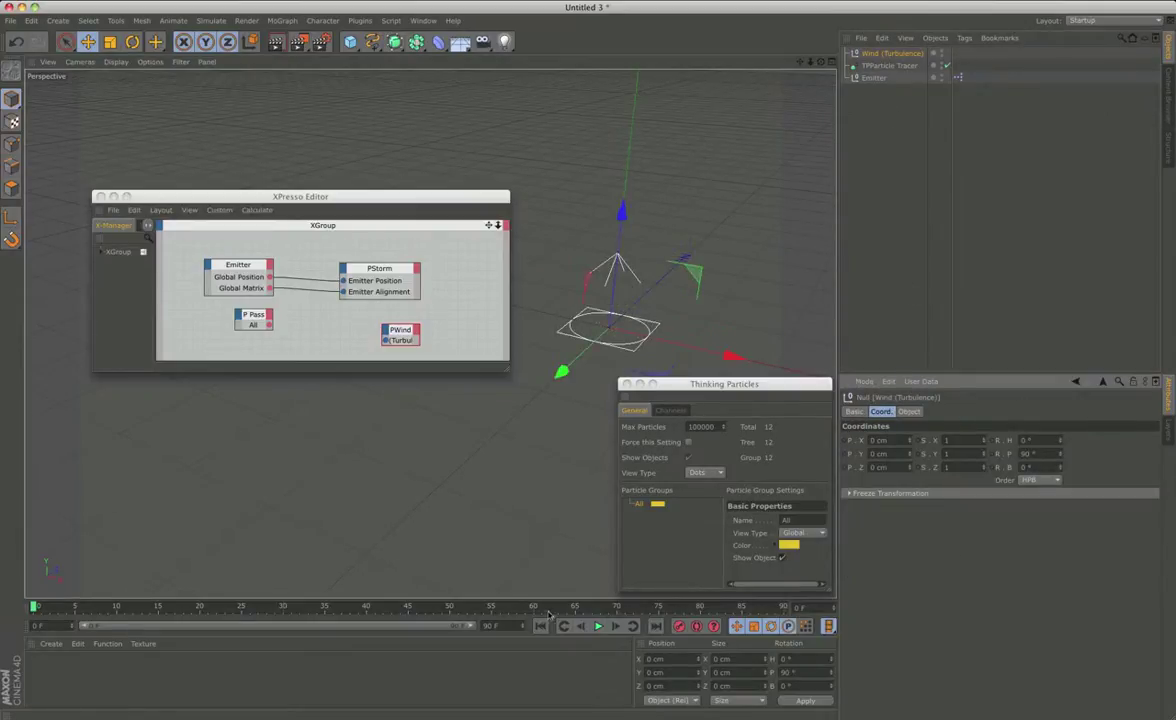
click(598, 626)
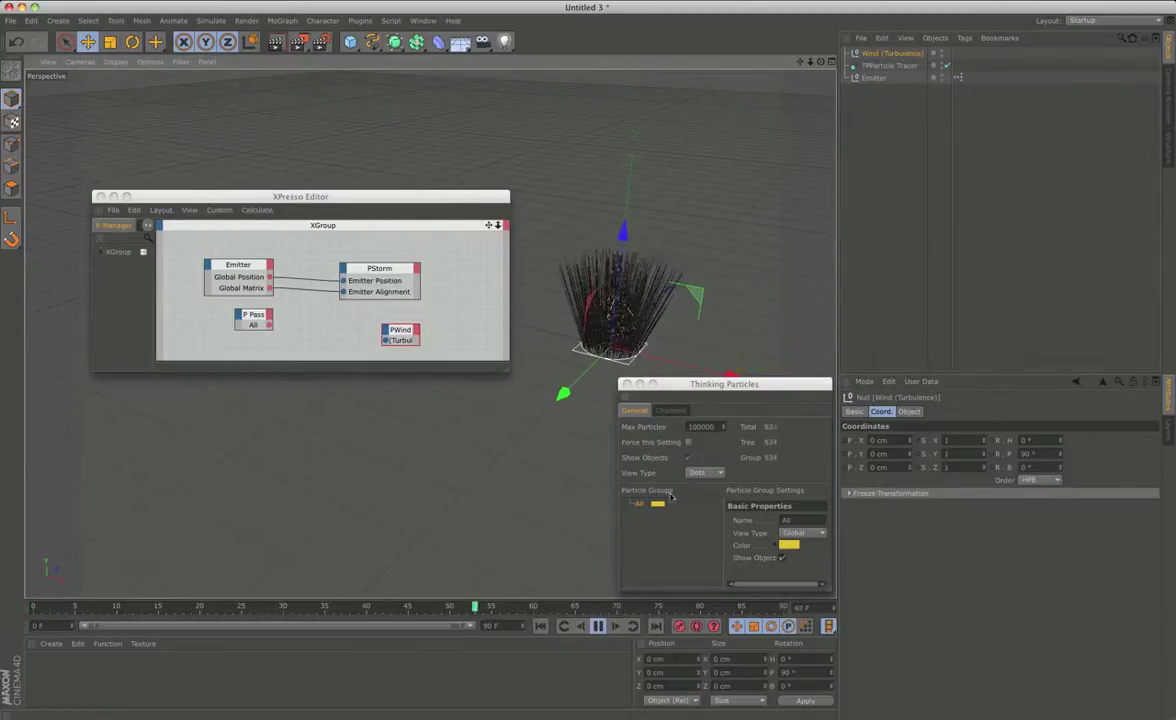
click(540, 626)
drag(269, 325, 396, 334)
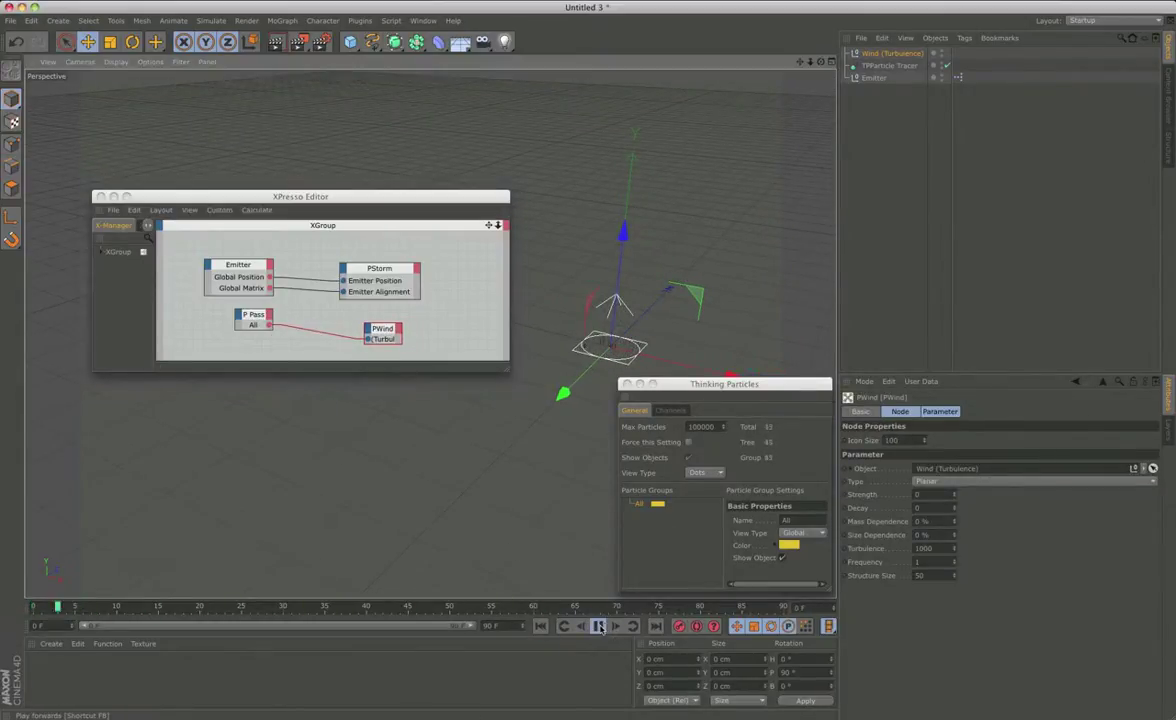
key(F8)
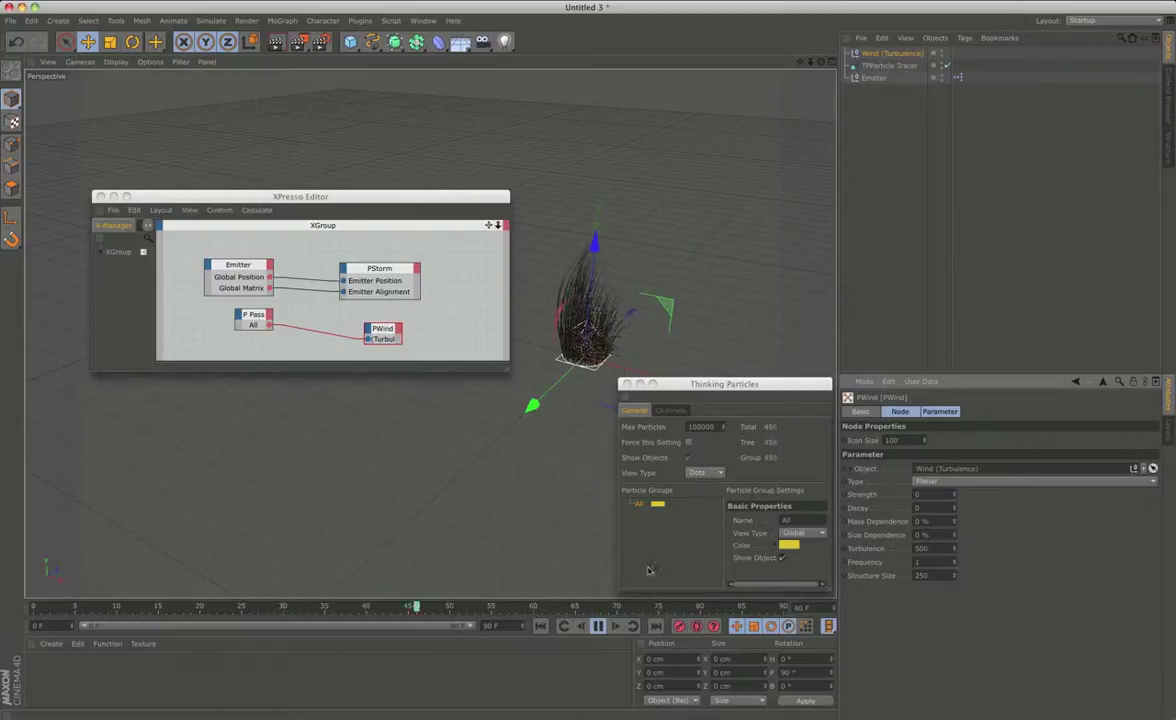
Step: Rename the wind 'Wind (Turbulence) Large Scale' and Ctrl-drag a copy named 'Wind (Turbulence) Small Scale'
double_click(893, 53)
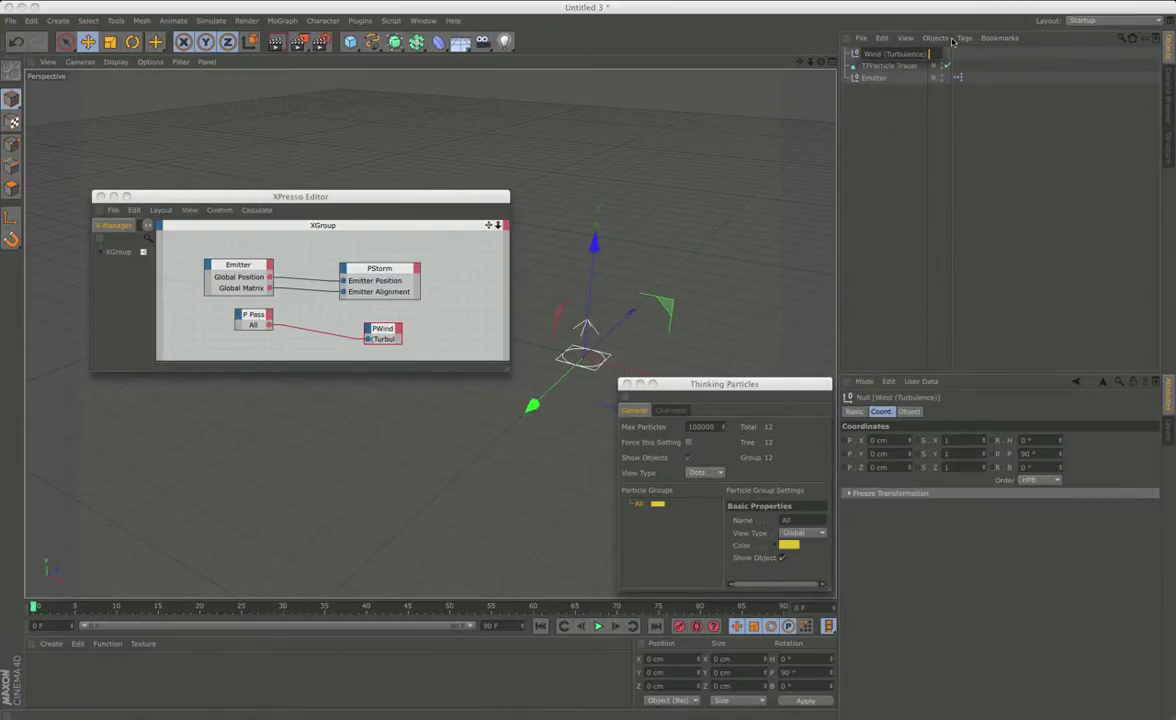
text(LargeScale)
key(Return)
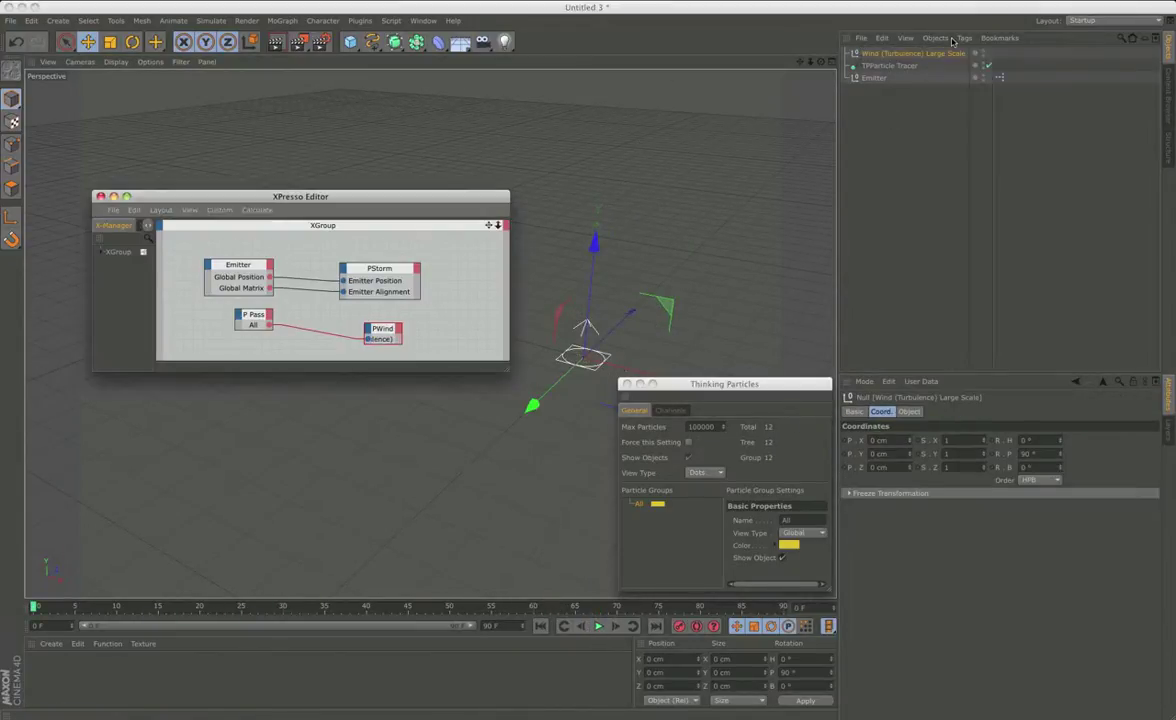
ctrl+drag(877, 53, 865, 67)
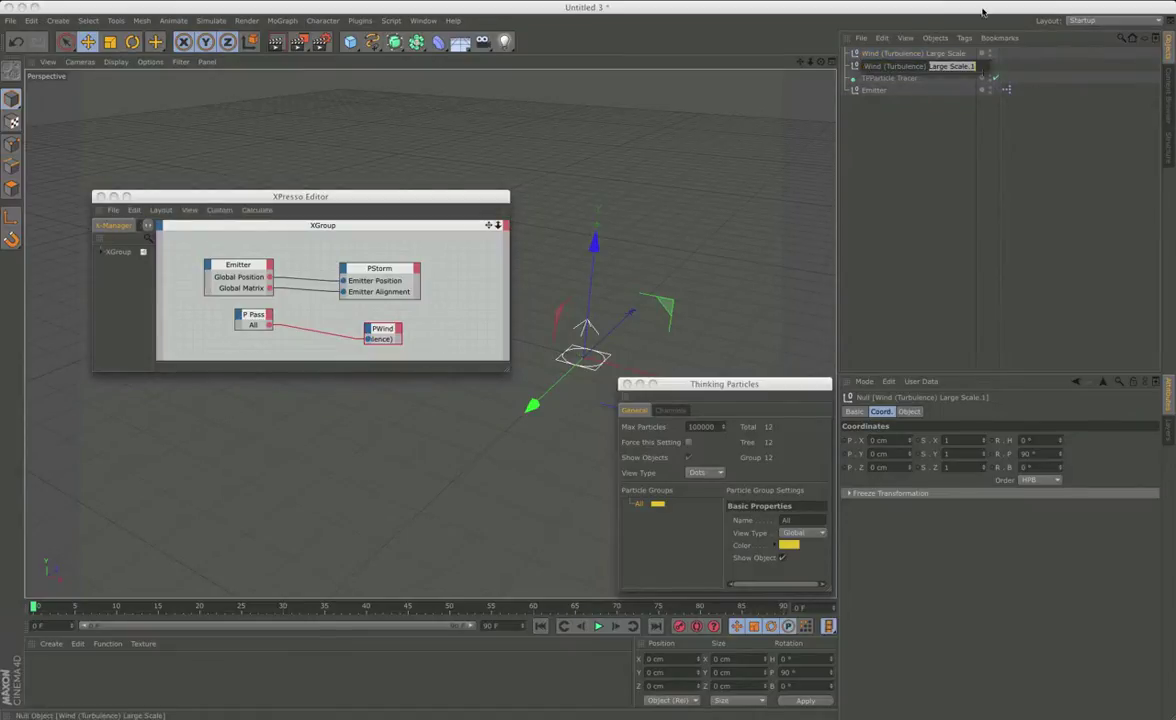
text(le)
key(Return)
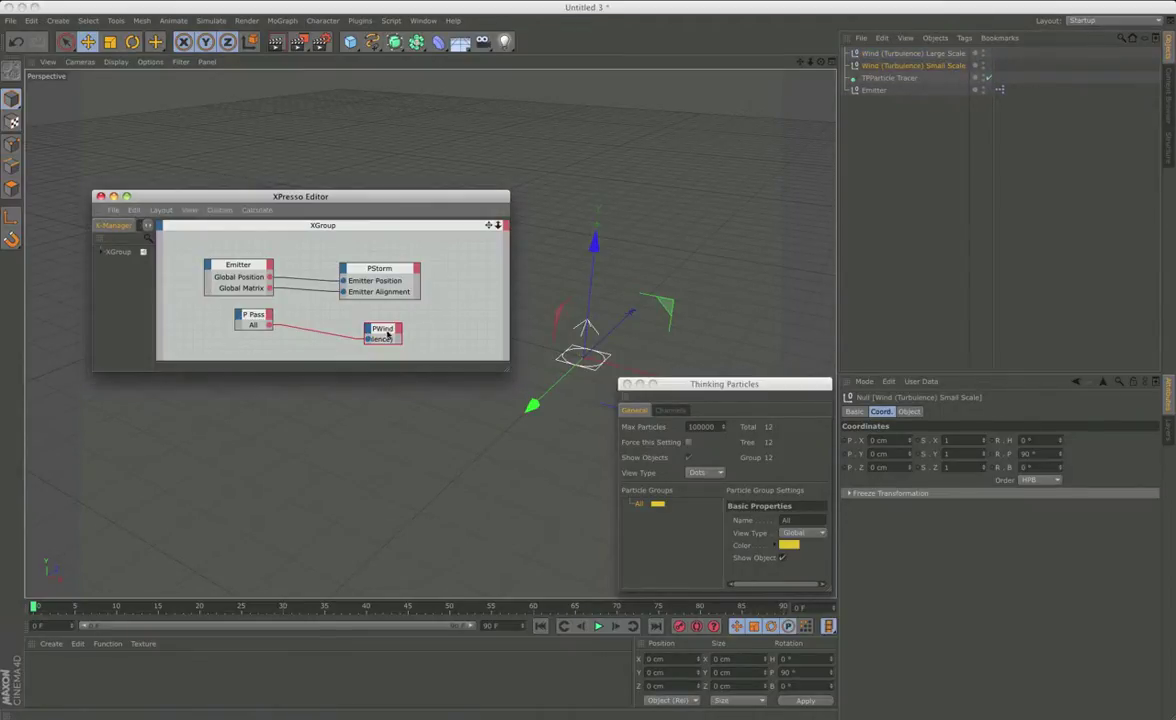
Step: Add a second PWind node for the Small Scale wind: Turbulence 600, Frequency 2, Structure Size 25
mouse_move(388, 336)
mouse_down()
mouse_move(390, 320)
mouse_move(407, 341)
mouse_move(396, 341)
mouse_up()
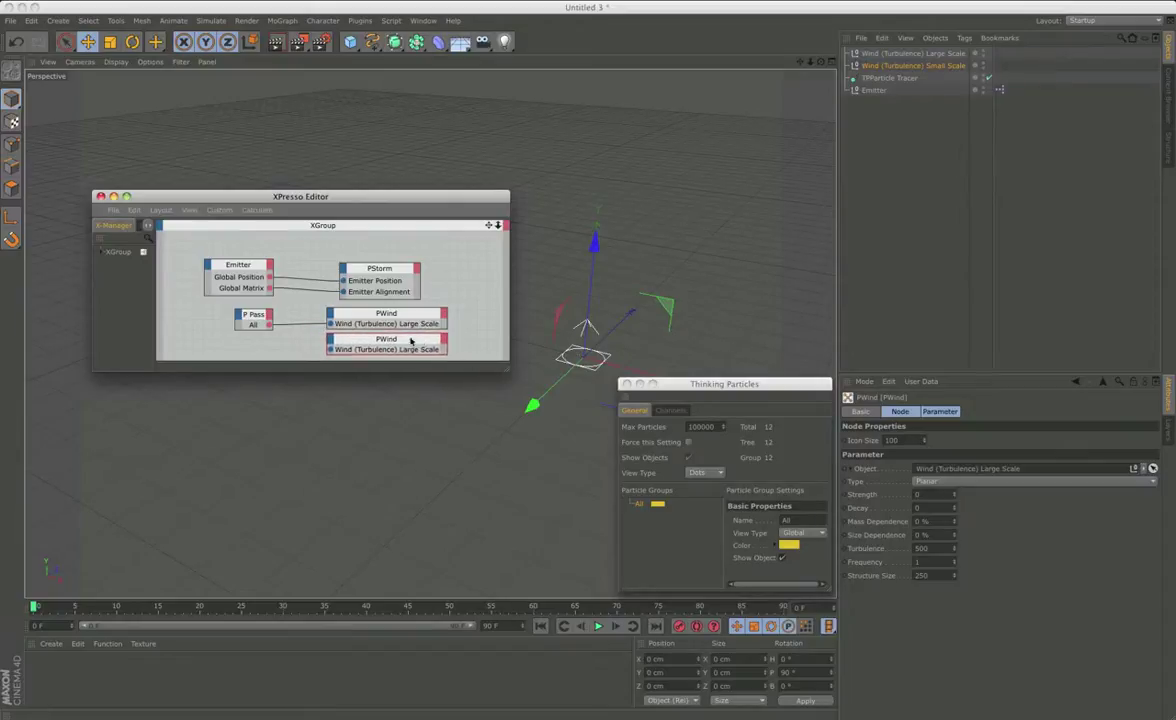
click(323, 346)
click(339, 345)
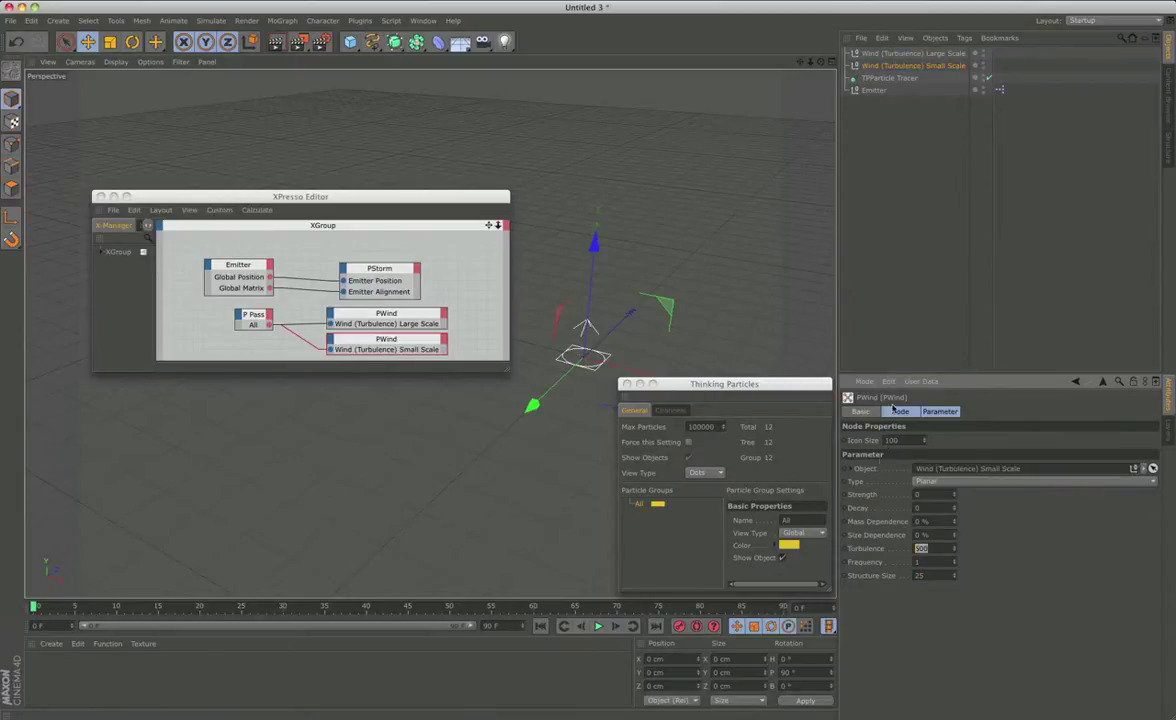
text(600)
Step: Play the animation, close the Thinking Particles settings, and orbit to inspect the particle trails
click(600, 627)
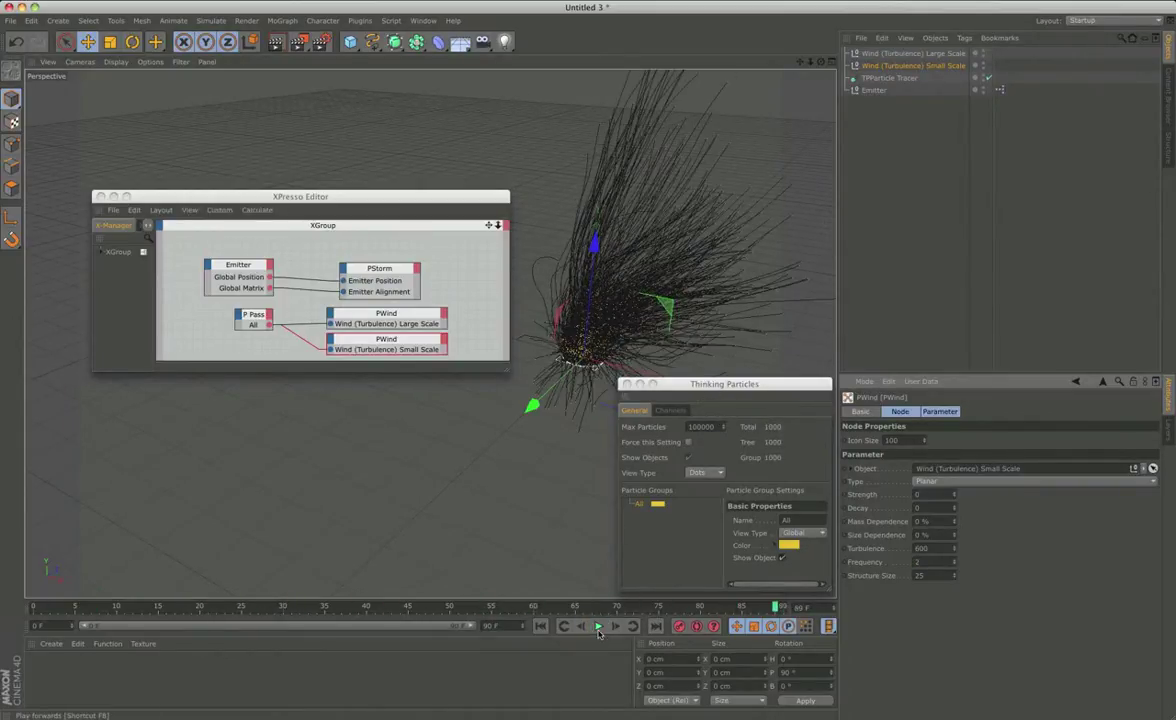
mouse_move(600, 300)
alt+mouse_down()
mouse_move(505, 289)
mouse_move(440, 230)
mouse_move(350, 92)
alt+mouse_up()
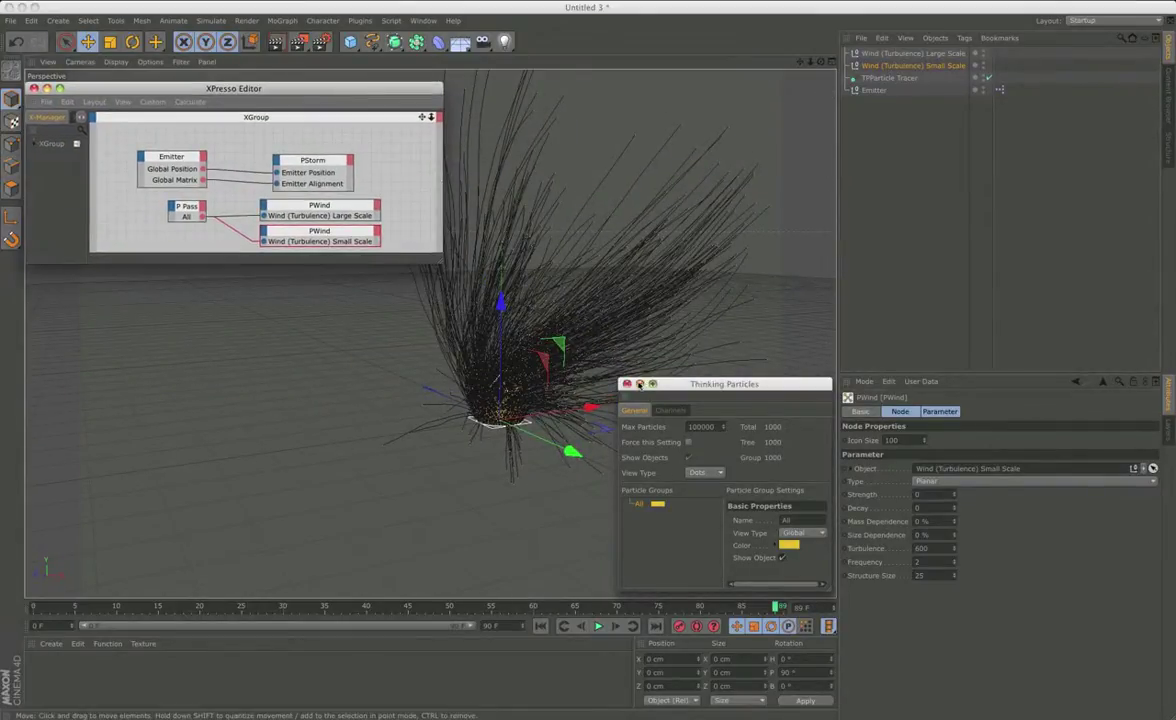
click(626, 384)
alt+drag(430, 333, 630, 428)
click(50, 643)
mouse_move(66, 548)
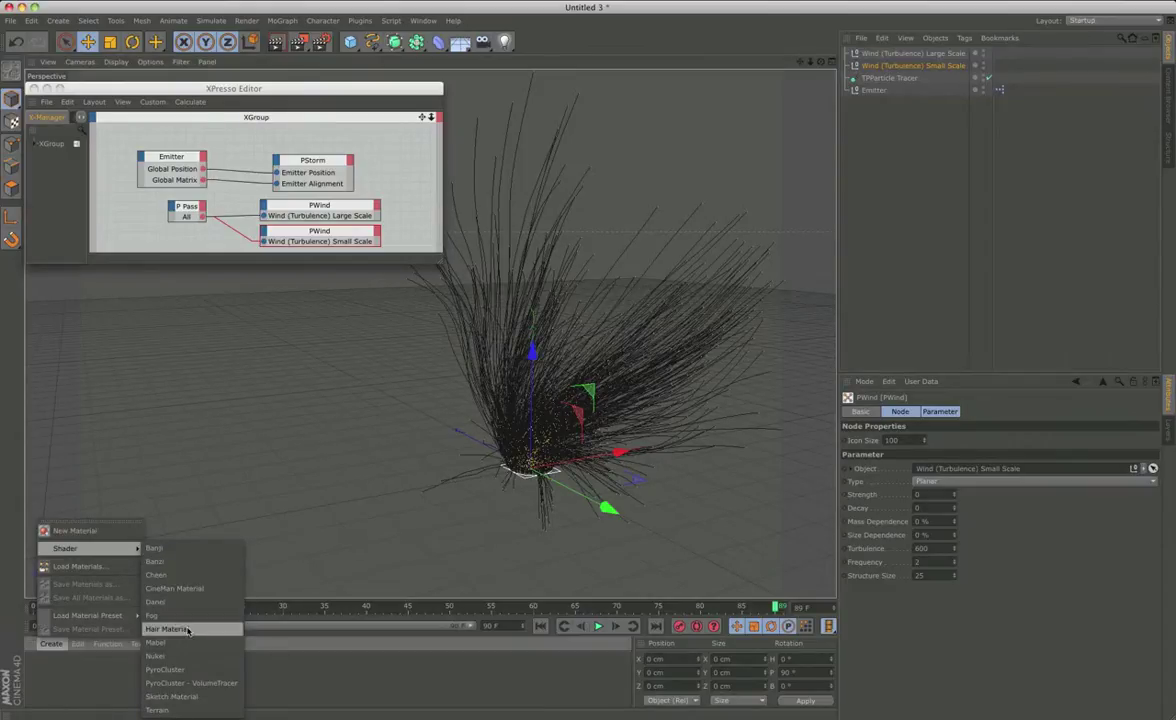
Step: Create a Hair Material with 2 cm root and tip thickness and specular turned off
click(201, 629)
double_click(38, 670)
mouse_move(439, 88)
mouse_down()
mouse_move(491, 281)
mouse_move(324, 278)
mouse_up()
text(2)
key(Tab)
text(2)
key(Return)
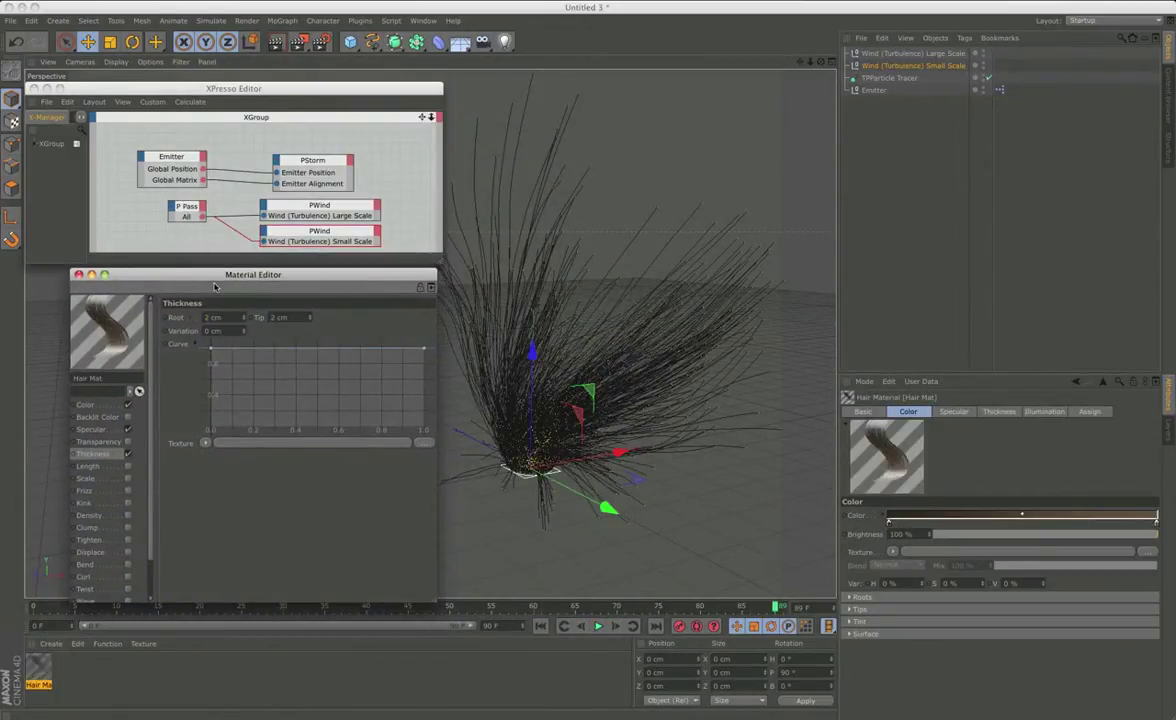
click(127, 429)
Step: Recolour the hair gradient mostly crimson with a pale yellow tip
click(86, 404)
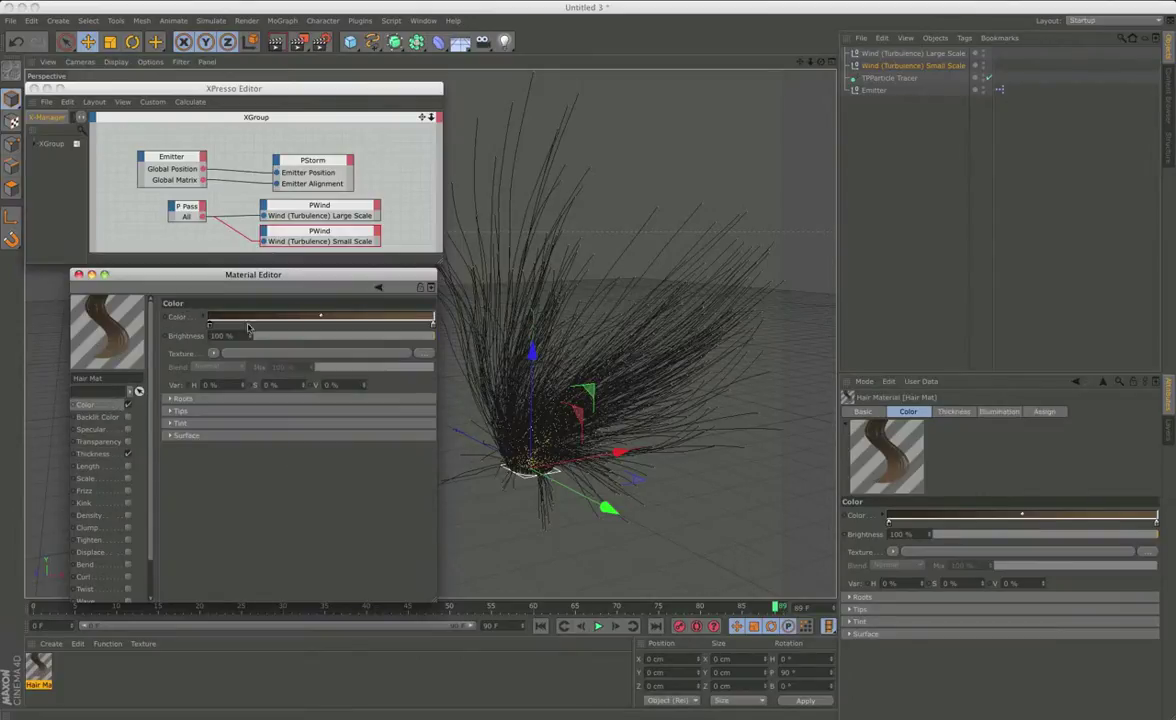
drag(320, 318, 433, 320)
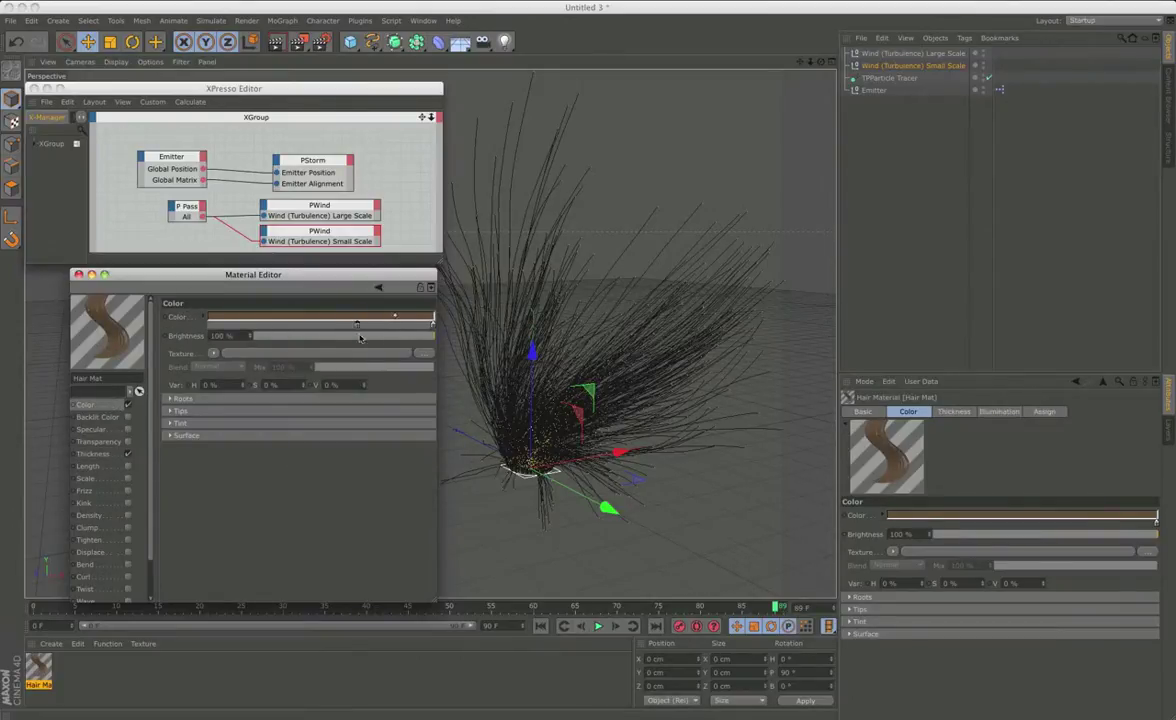
drag(357, 324, 416, 325)
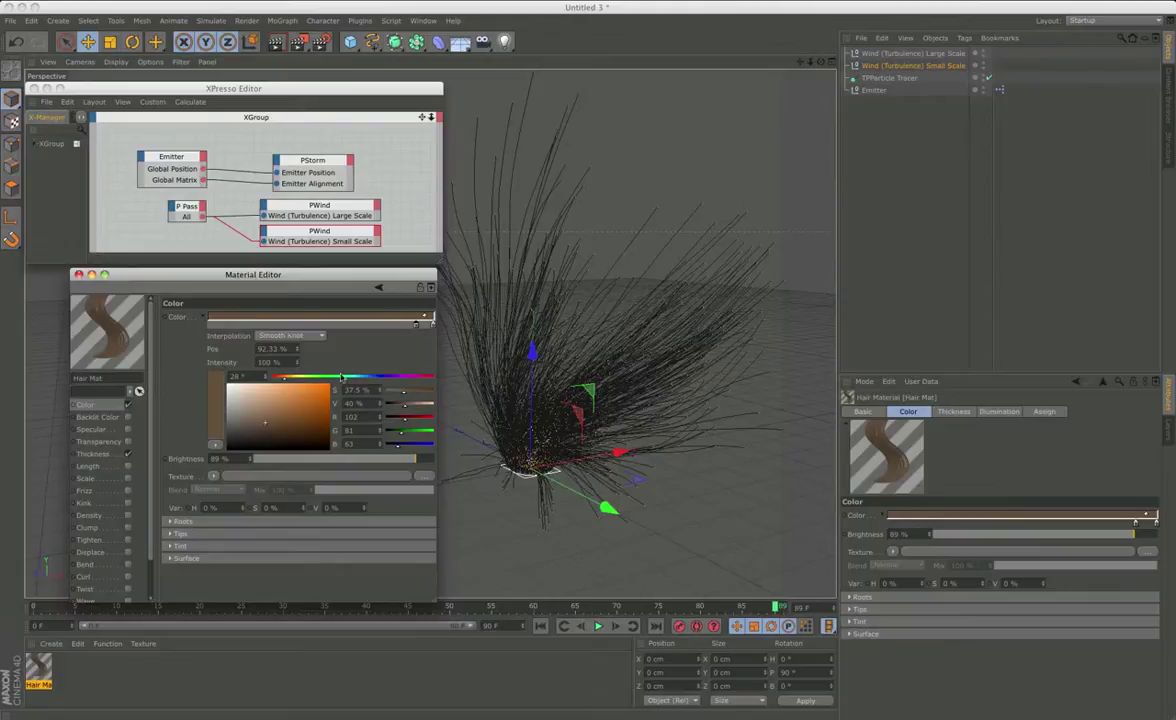
drag(341, 377, 420, 377)
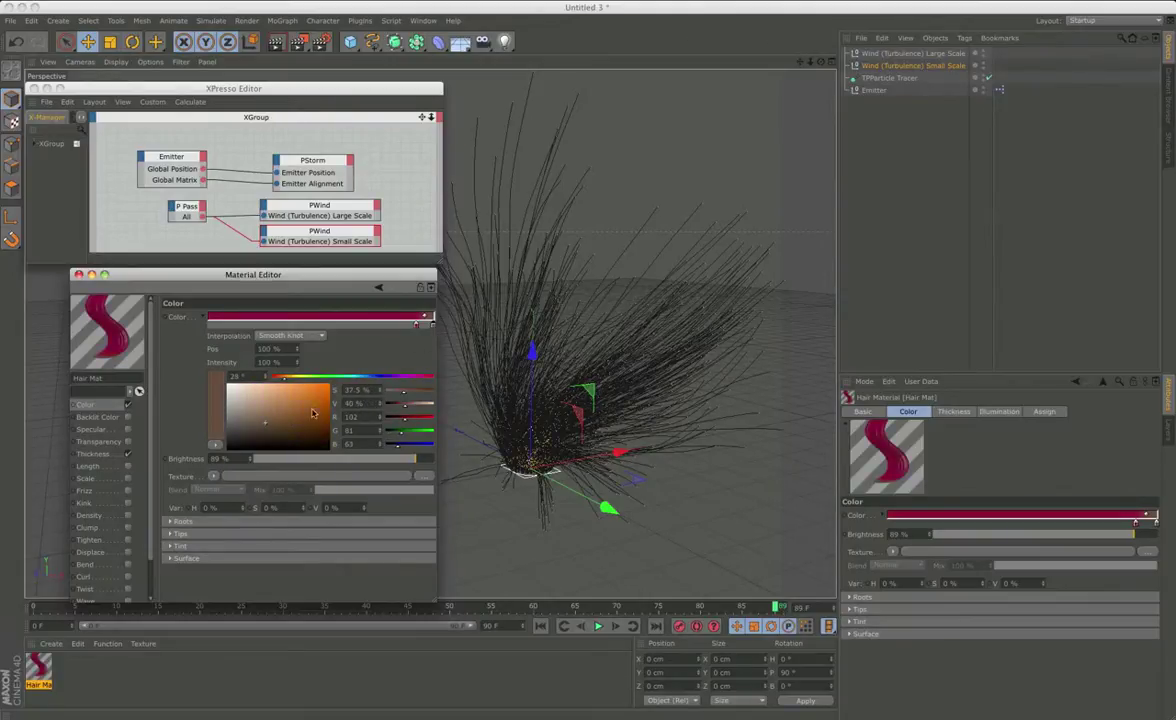
click(290, 377)
click(271, 393)
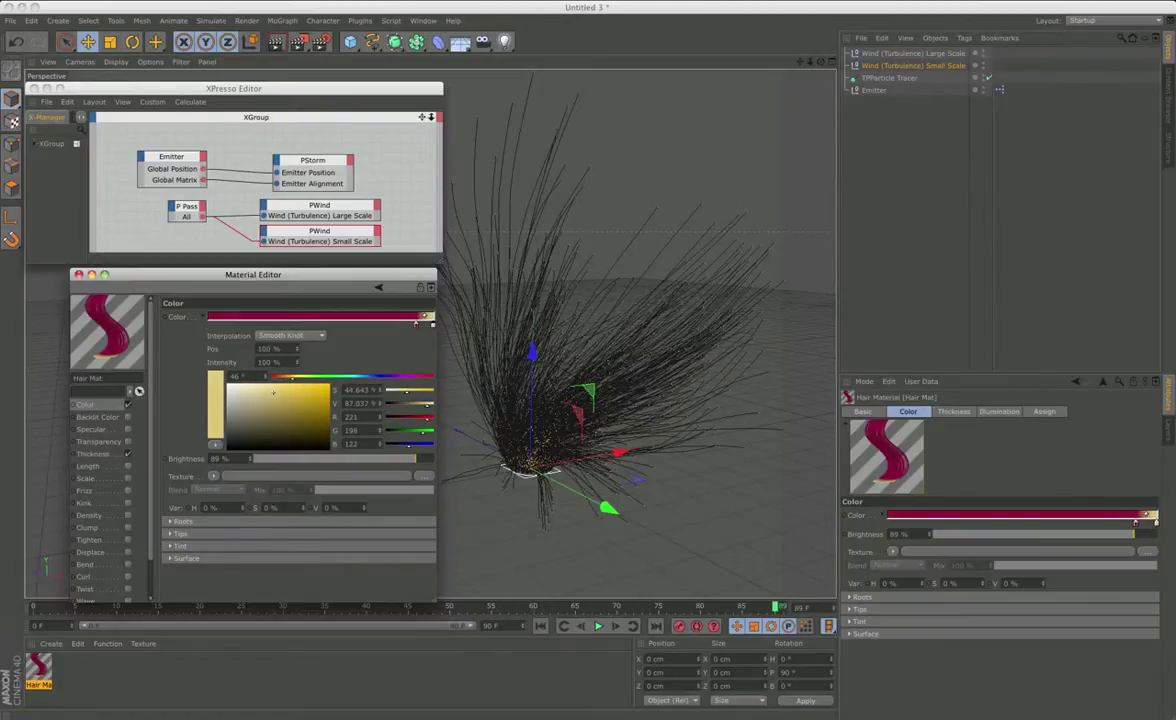
click(93, 453)
key(ctrl+a)
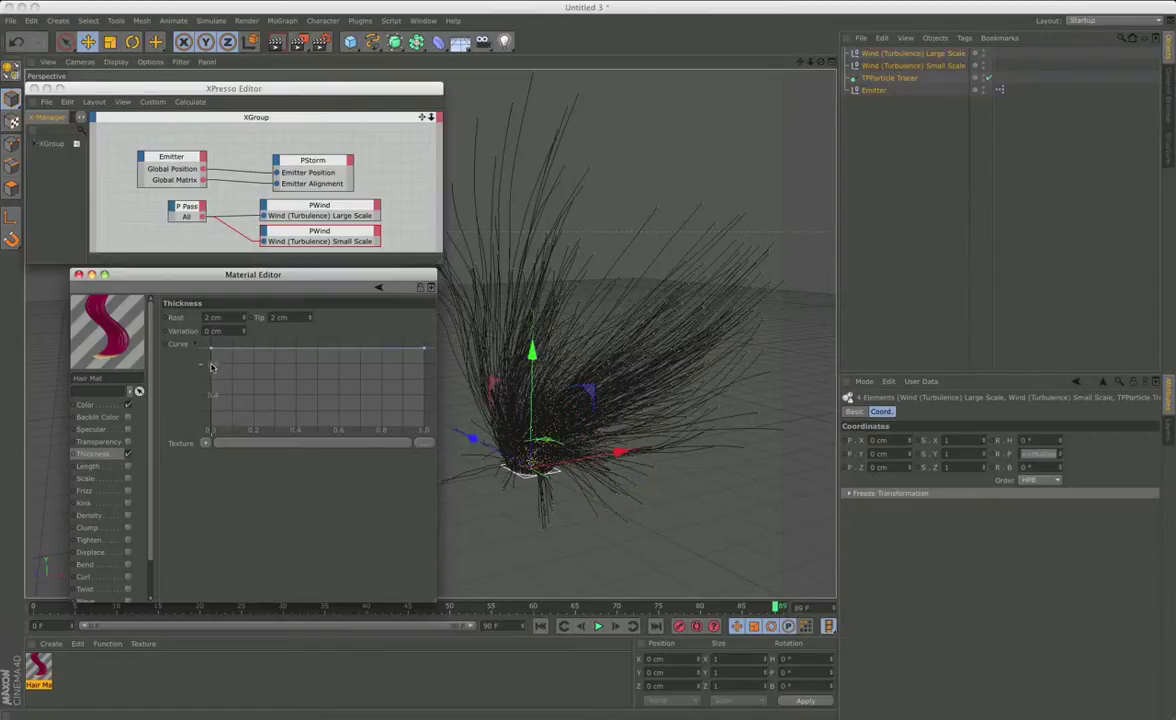
Step: Set the thickness curve interpolation to Spline and show the curve in a separate window
drag(205, 333, 426, 355)
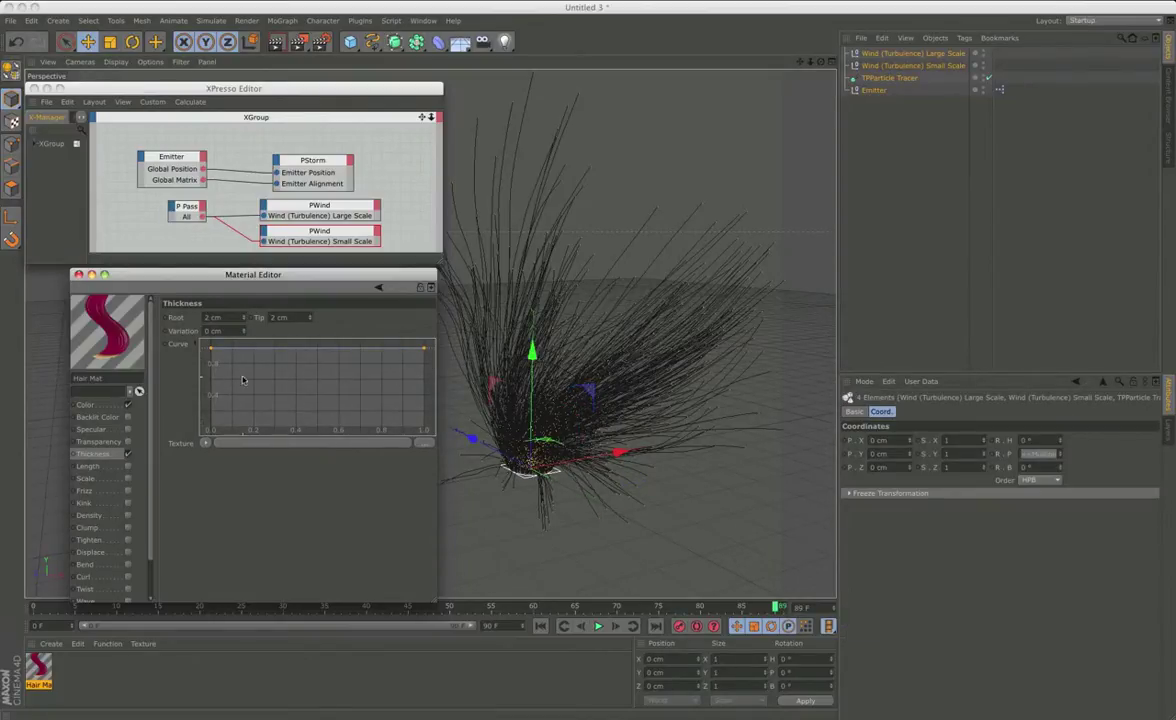
click(195, 345)
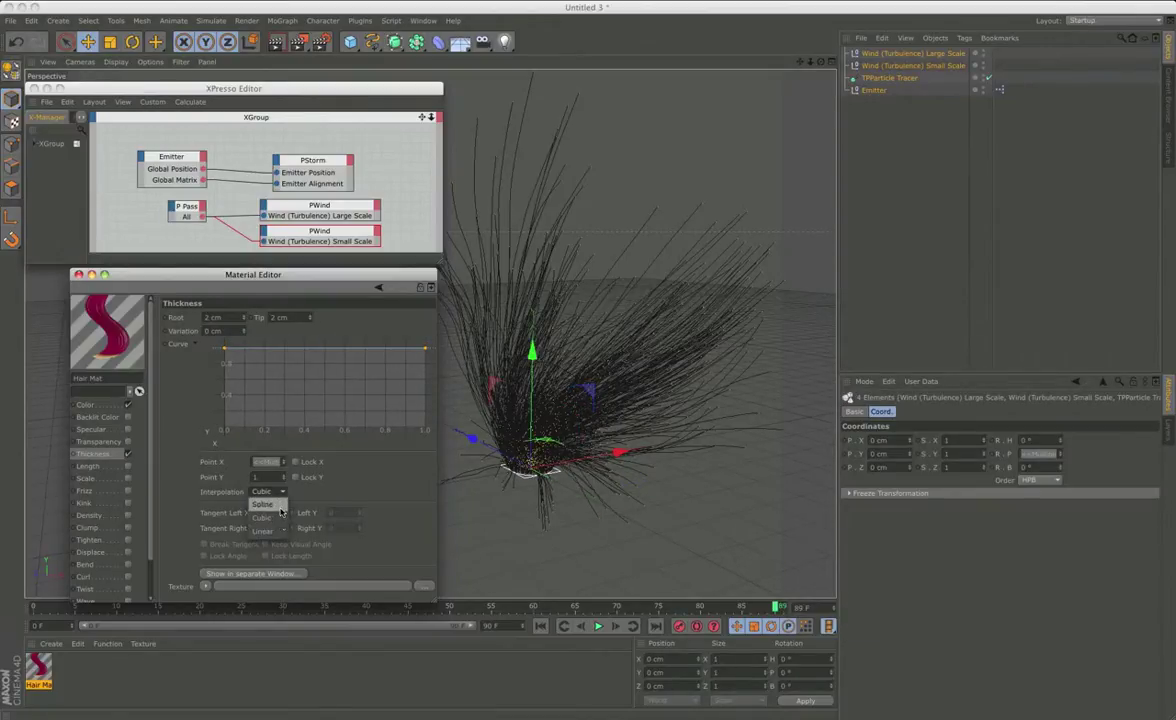
click(281, 507)
right_click(330, 391)
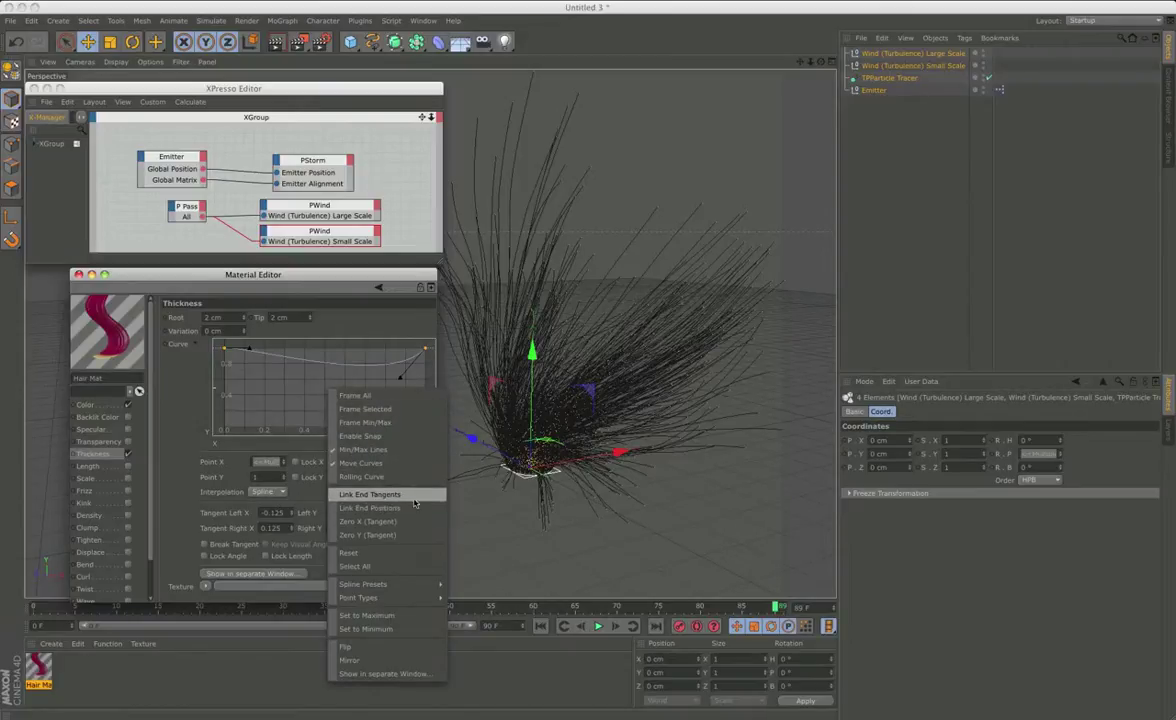
click(383, 673)
drag(424, 252, 424, 171)
Step: Add curve points holding full thickness to about 0.77, dipping to roughly 0.14 near 0.9
ctrl+click(549, 289)
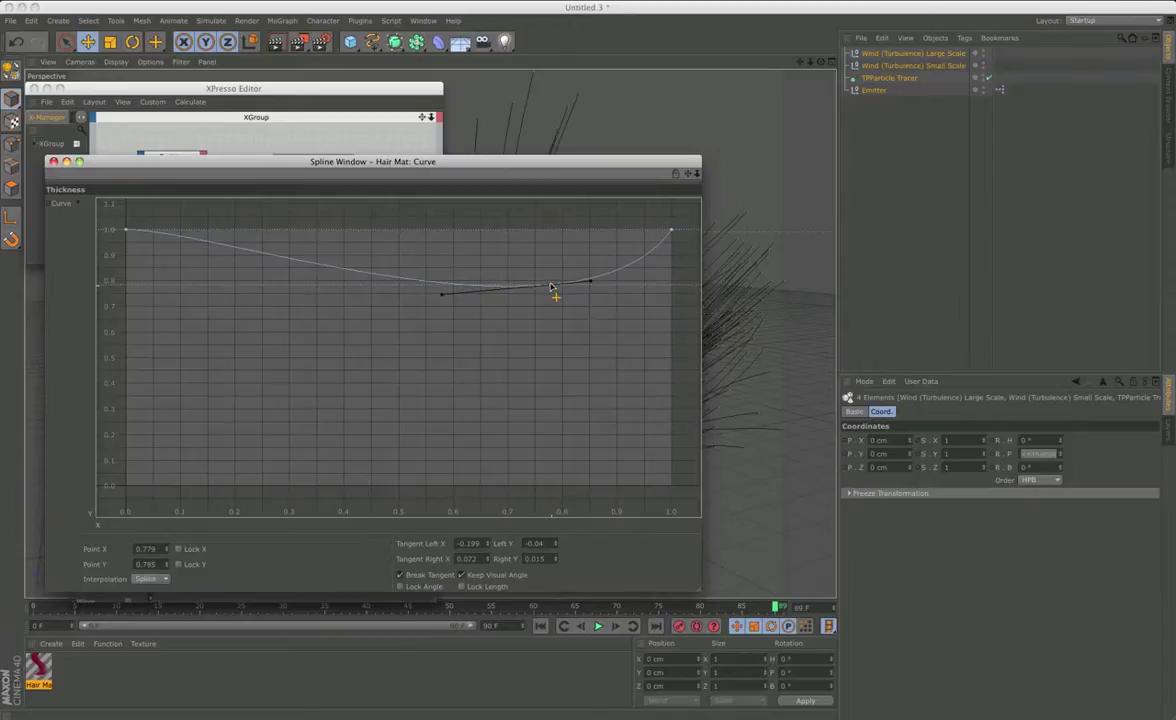
mouse_move(549, 289)
mouse_down()
mouse_move(545, 256)
mouse_move(604, 469)
mouse_up()
ctrl+click(600, 256)
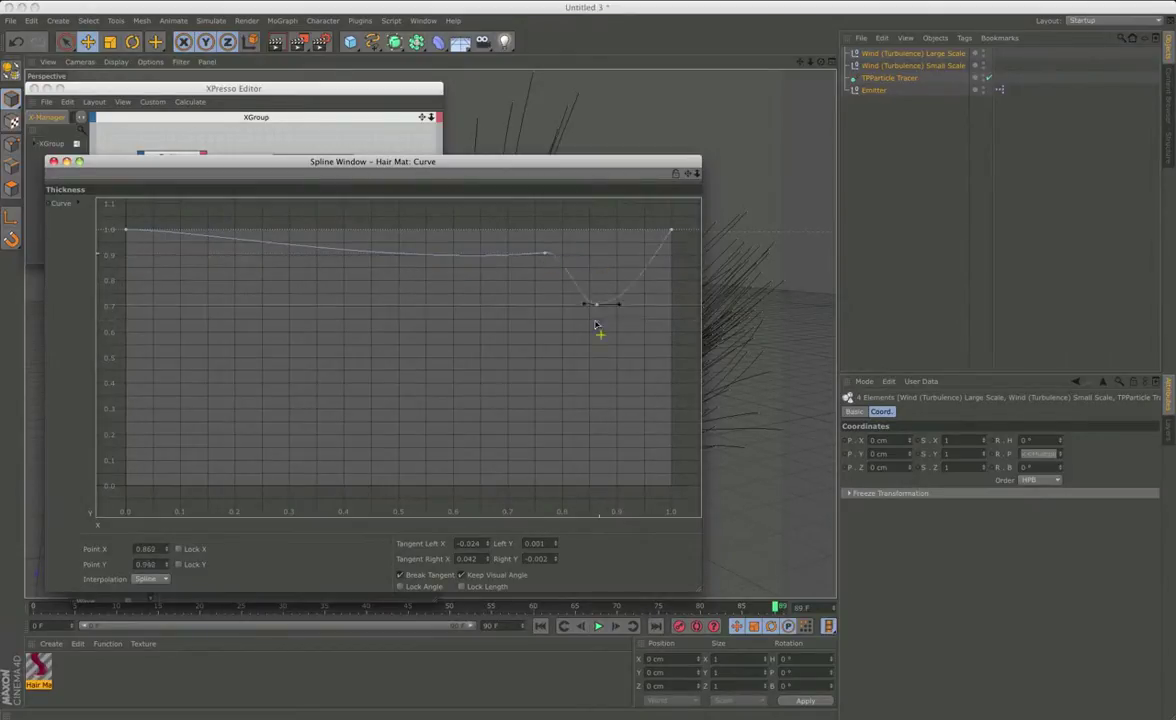
right_click(550, 257)
click(626, 398)
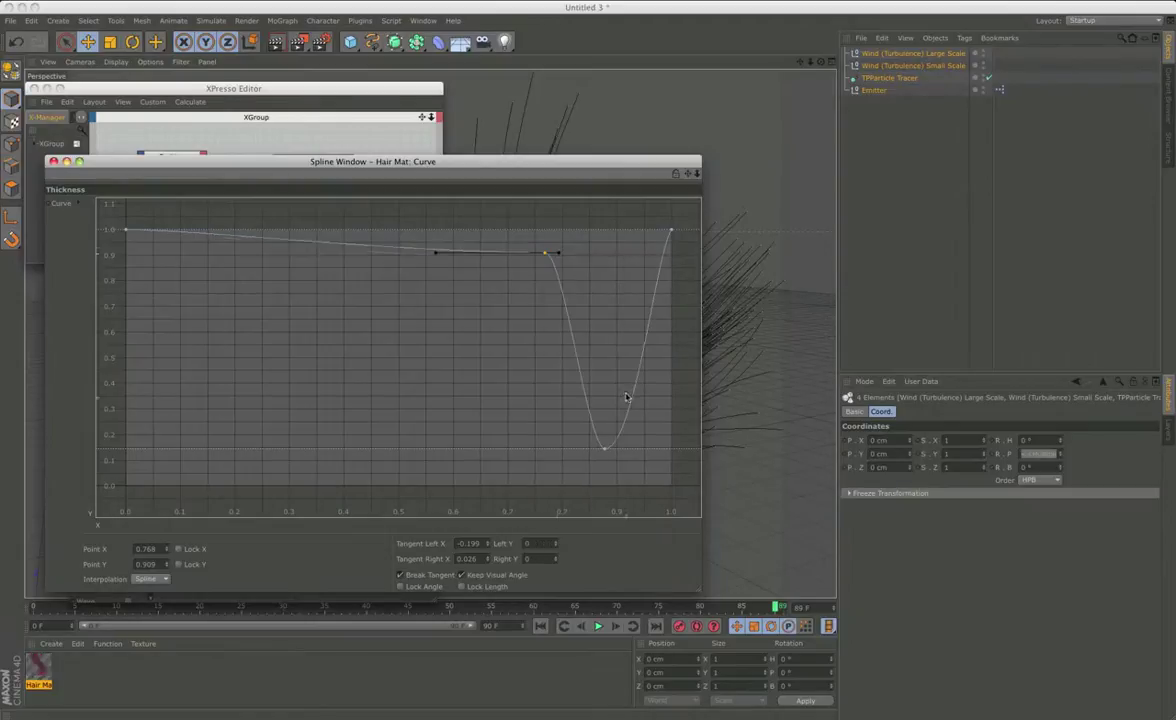
drag(545, 256, 547, 234)
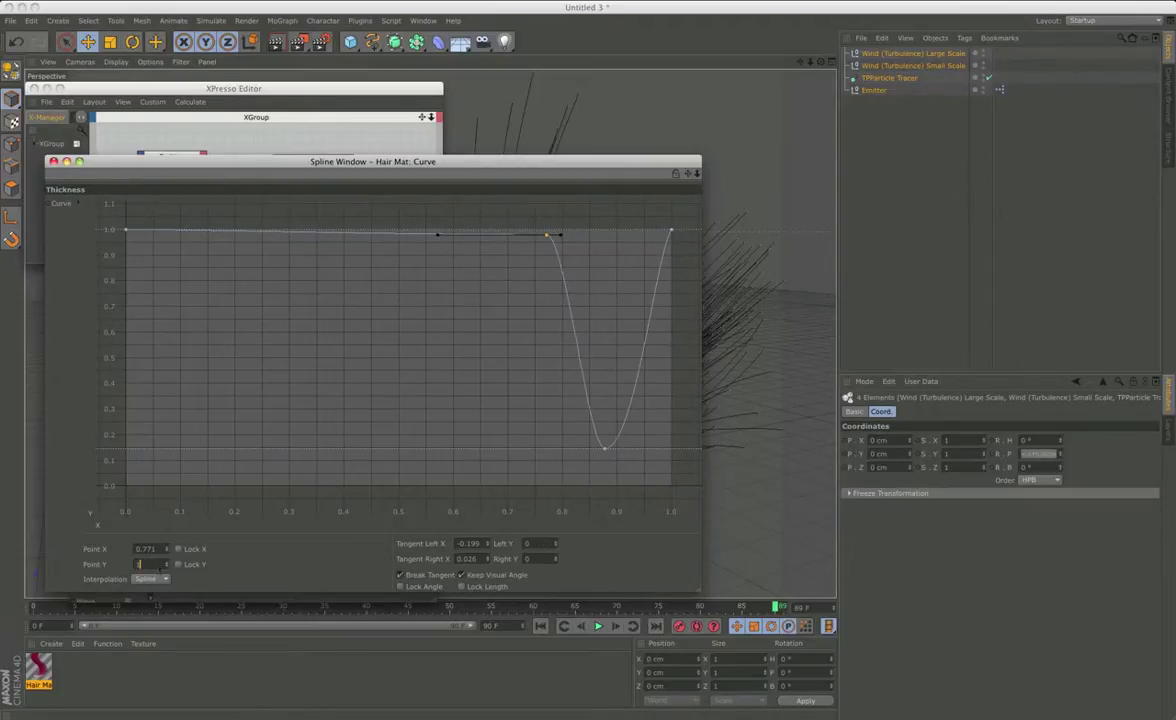
click(604, 447)
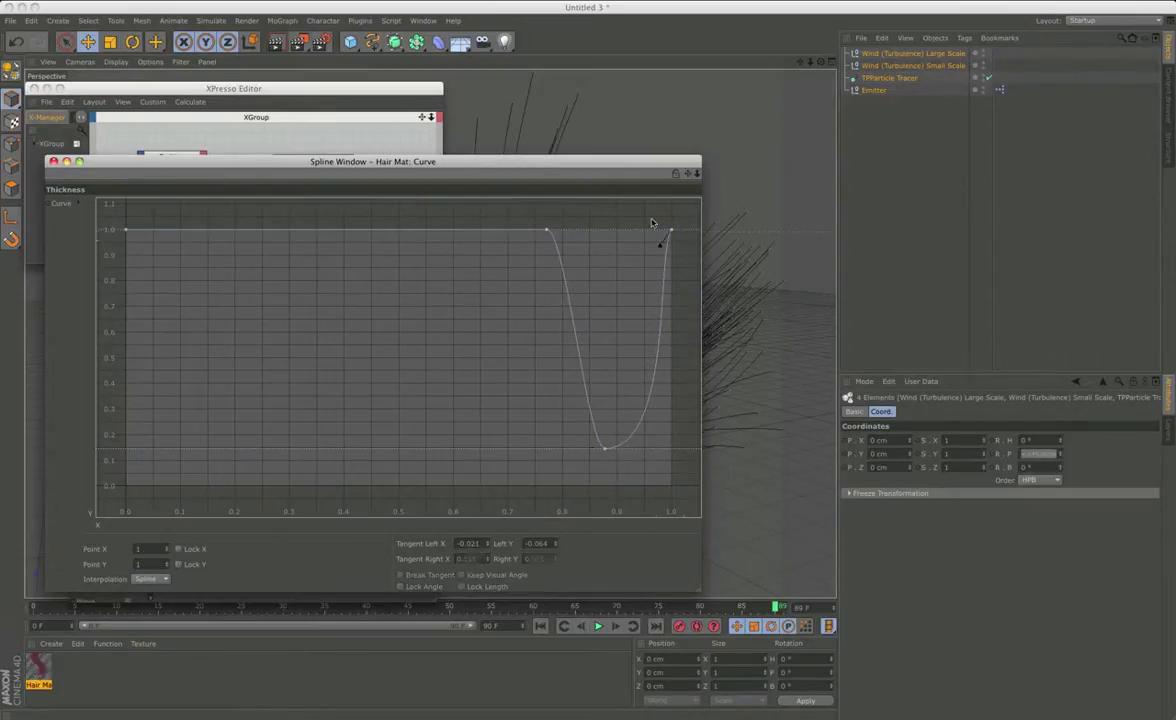
click(603, 448)
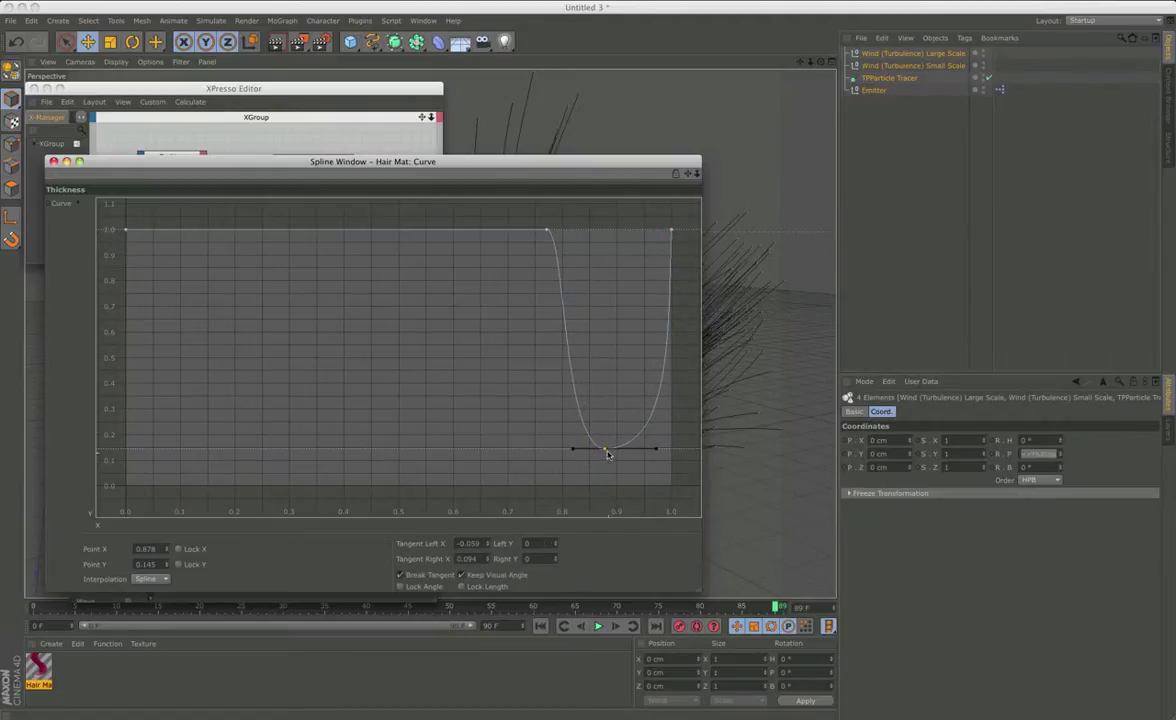
drag(607, 454, 617, 453)
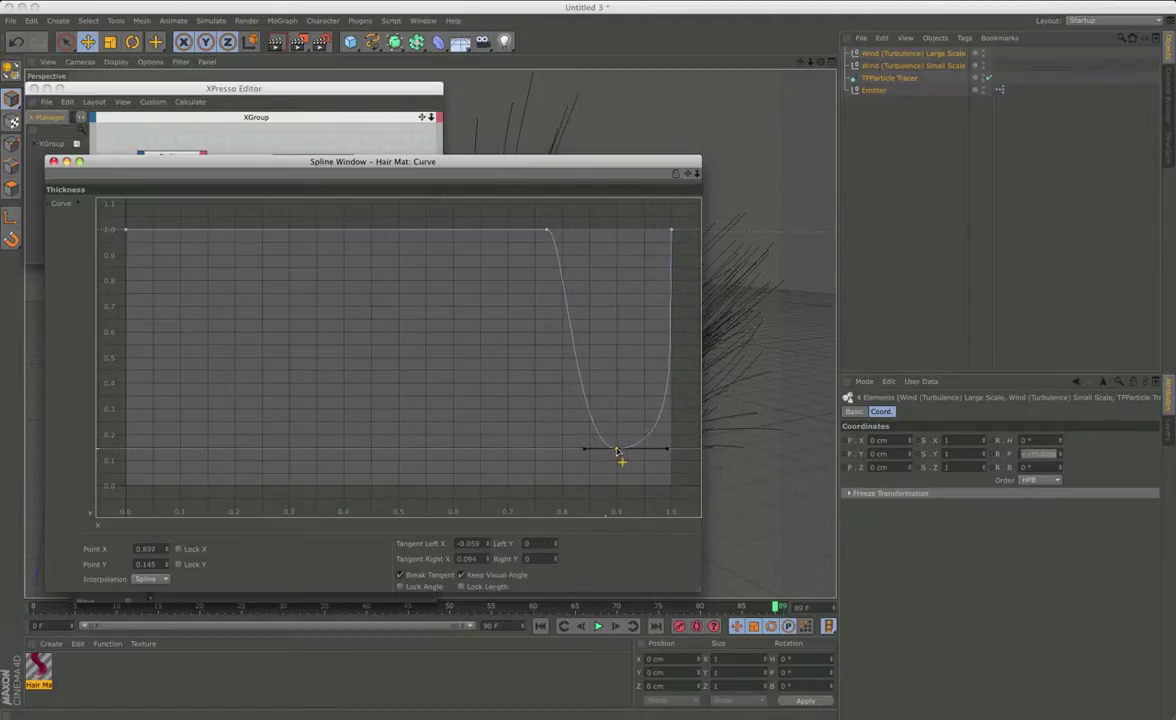
click(54, 162)
Step: Assign the Hair Mat to the TPParticle Tracer and render a viewport preview
click(446, 200)
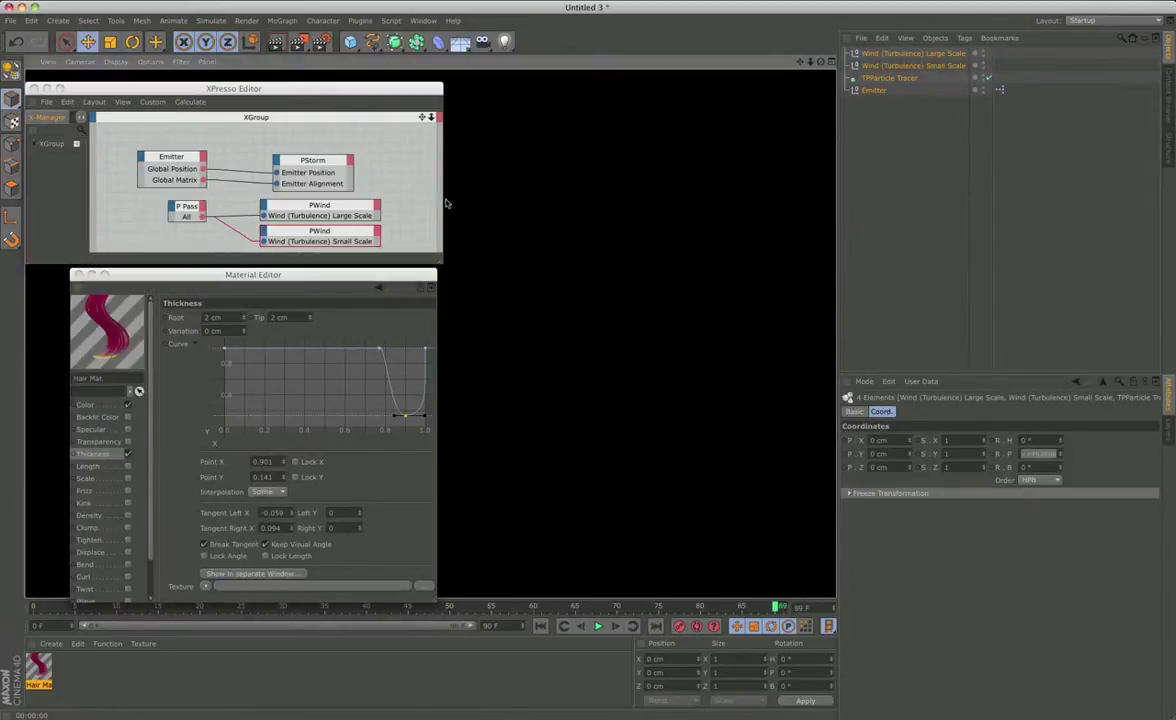
drag(876, 89, 878, 78)
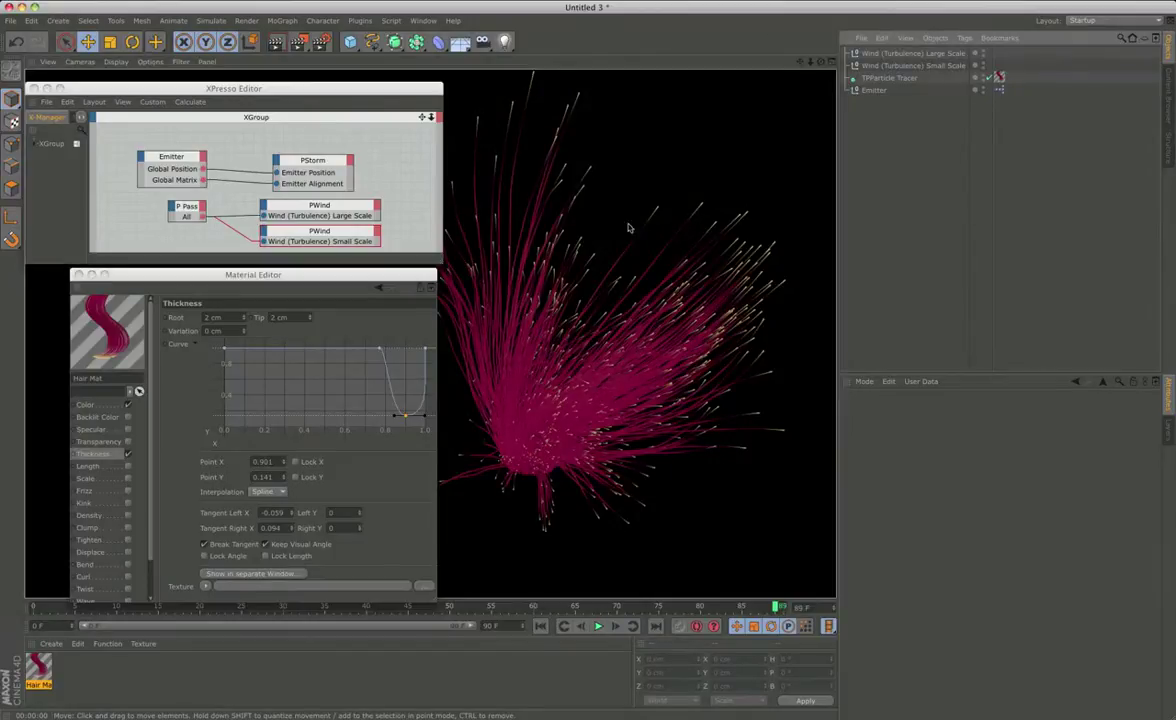
mouse_move(598, 382)
alt+mouse_down()
mouse_move(622, 388)
mouse_move(540, 388)
mouse_move(664, 384)
alt+mouse_up()
key(ctrl+r)
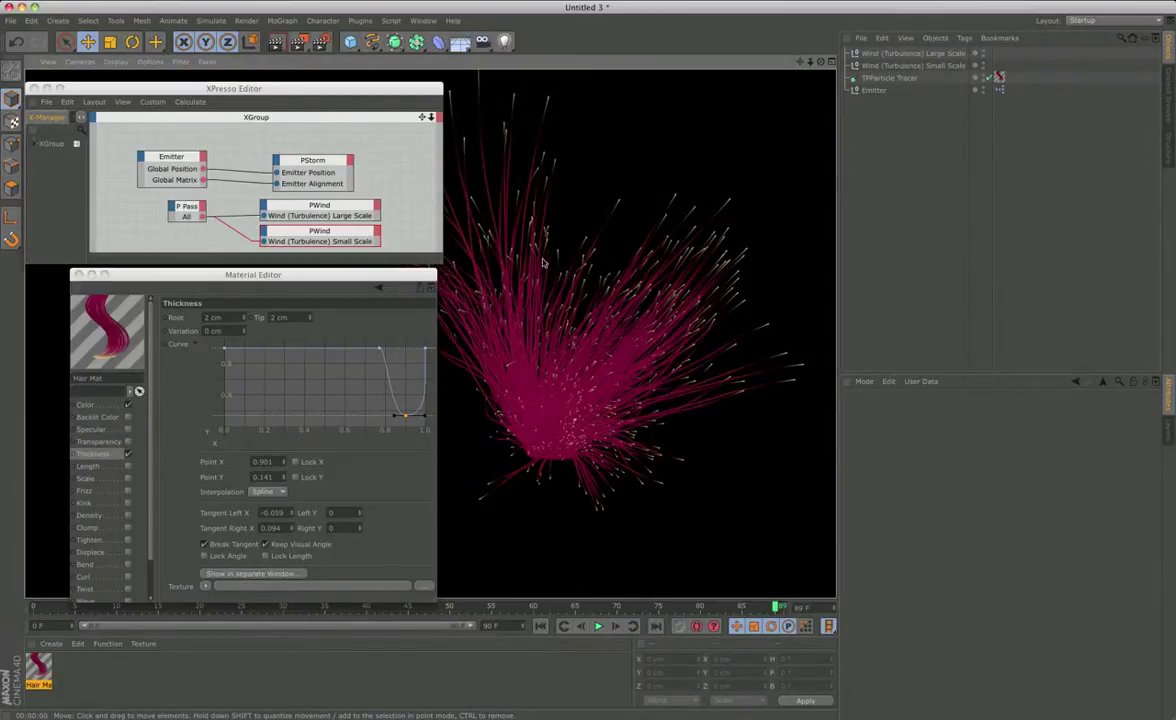
Step: Raise the thickness dip to about 0.24, re-render, and close the material and XPresso editors
ctrl+click(340, 348)
click(381, 350)
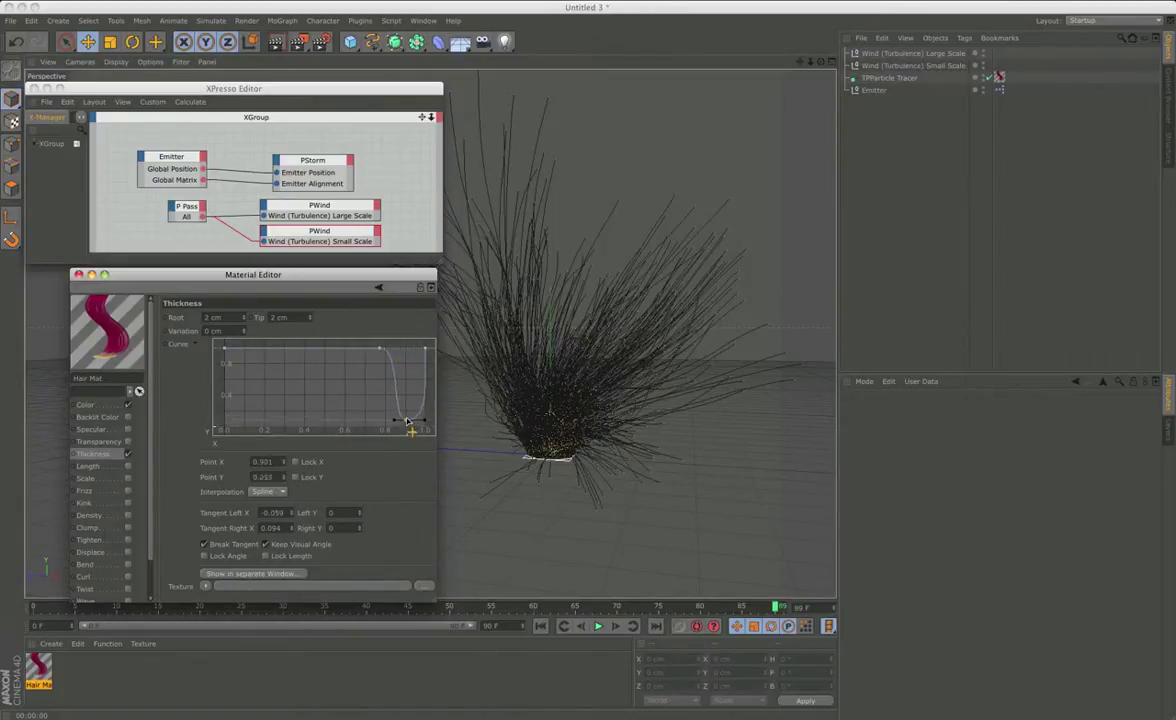
click(452, 387)
key(ctrl+r)
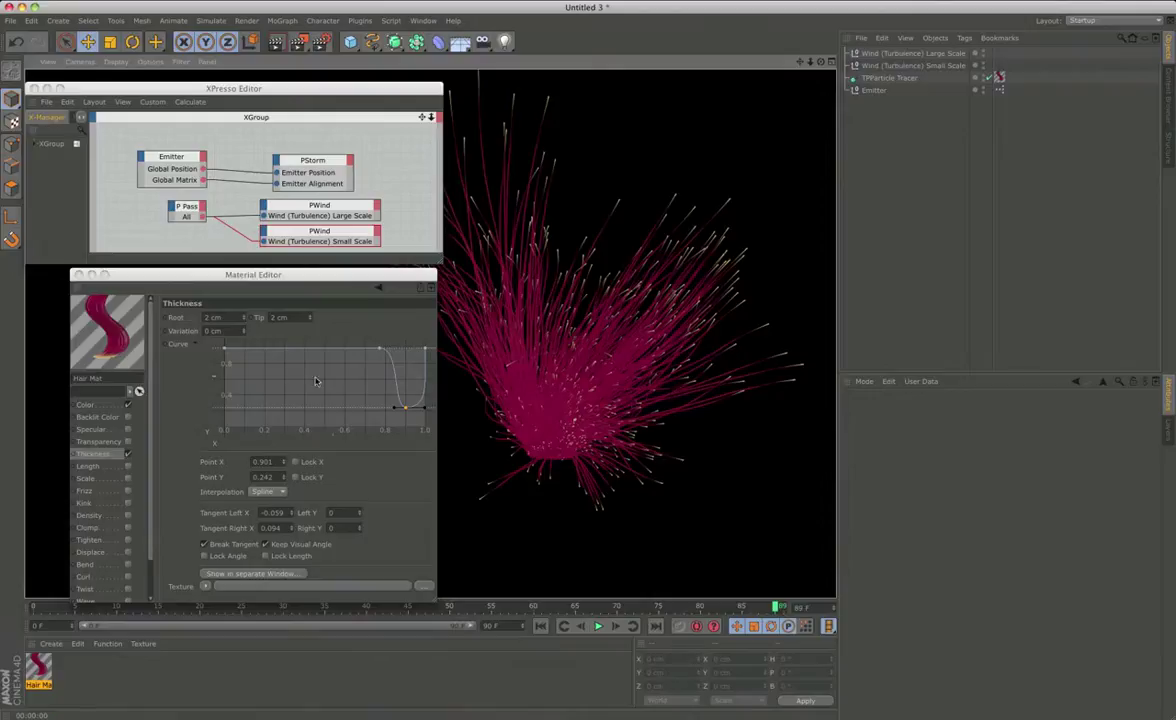
click(78, 274)
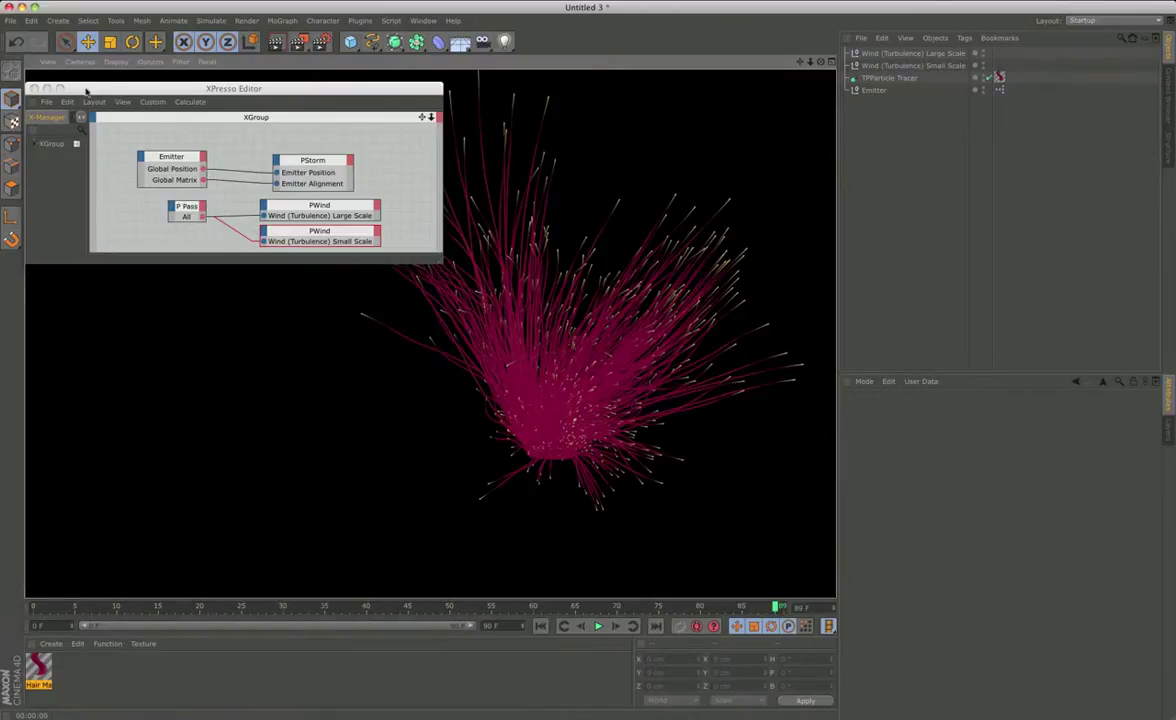
click(33, 88)
Step: Add a Spot Light and raise it above the hair
click(586, 348)
alt+drag(586, 348, 467, 407)
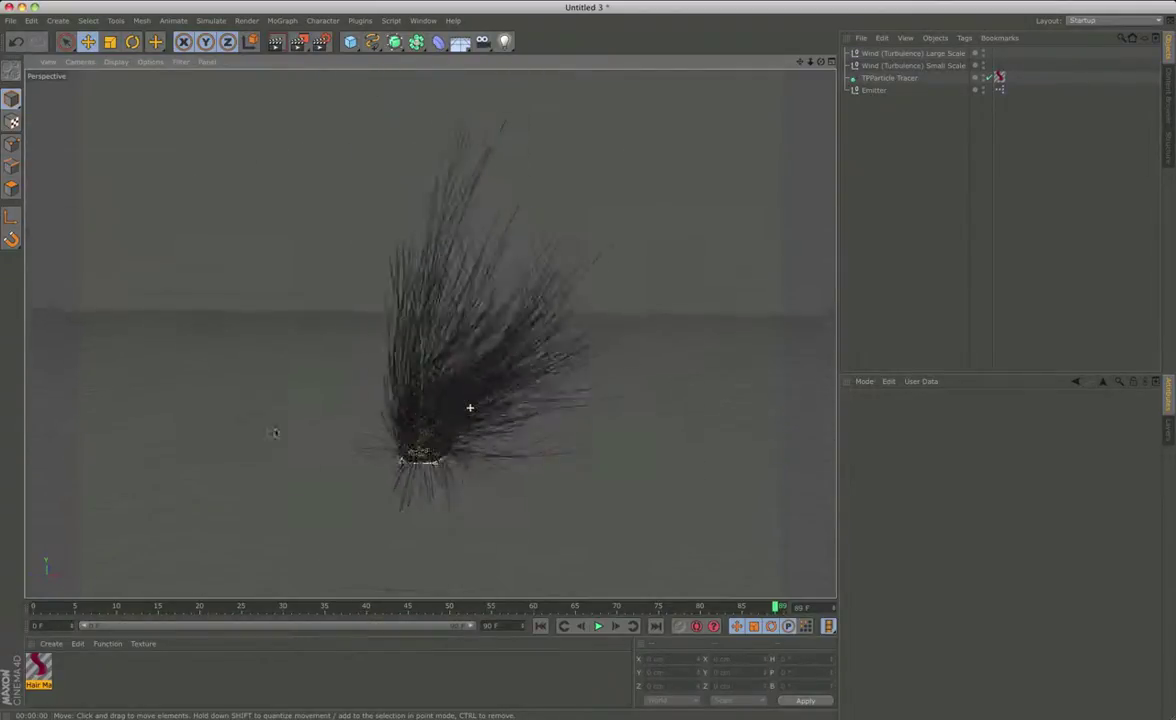
drag(504, 44, 592, 80)
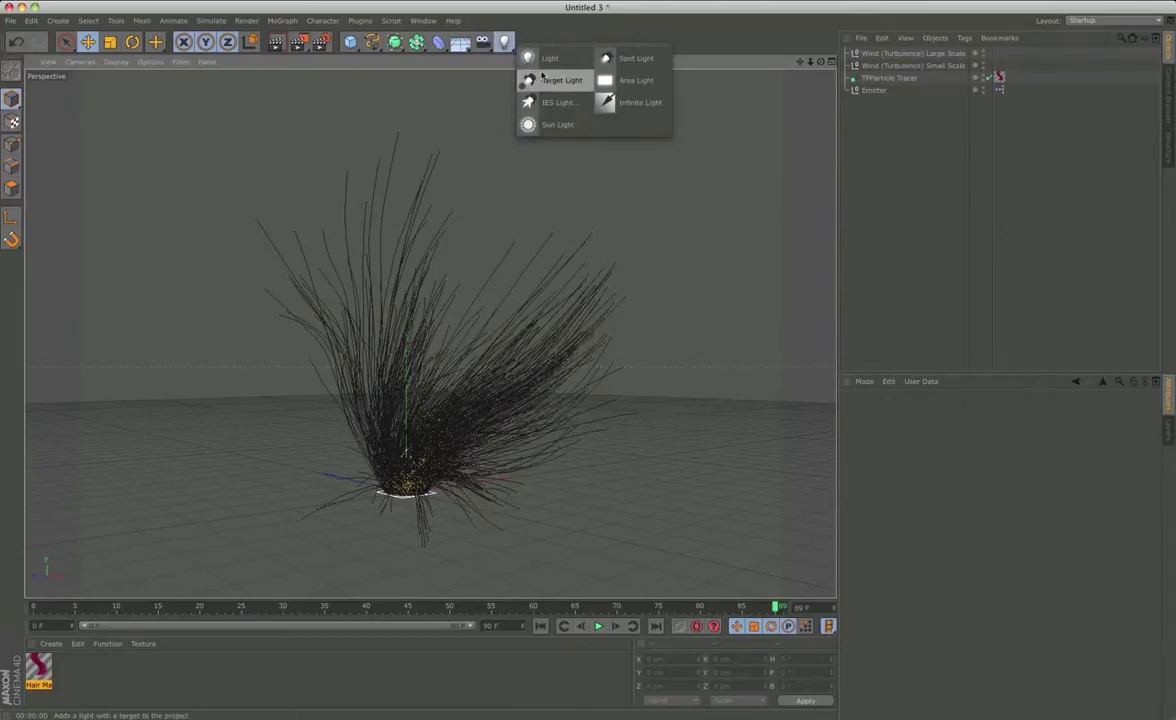
mouse_move(427, 446)
alt+mouse_down()
mouse_move(478, 420)
mouse_move(503, 262)
mouse_move(560, 230)
mouse_move(336, 250)
alt+mouse_up()
Step: Pitch the spotlight about -58° downward onto the hair and widen its cone
key(r)
mouse_move(197, 215)
mouse_down()
mouse_move(270, 165)
mouse_move(205, 78)
mouse_move(484, 383)
mouse_move(430, 130)
mouse_move(494, 90)
mouse_move(541, 124)
mouse_up()
key(e)
key(w)
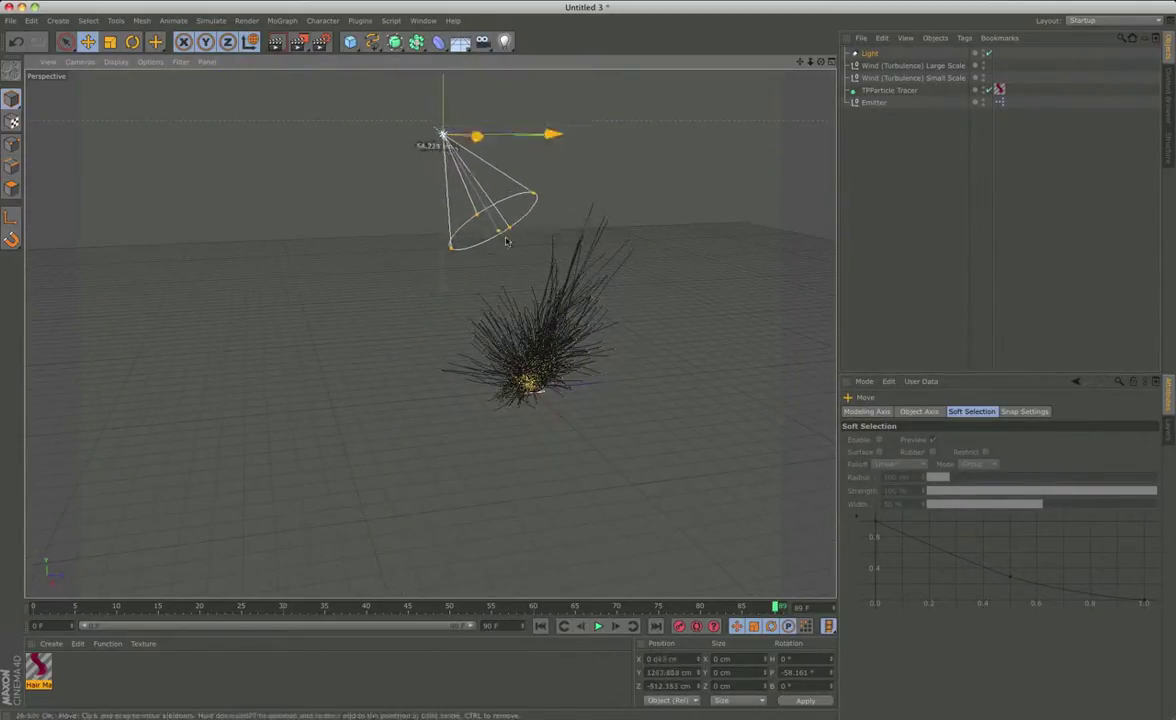
mouse_move(486, 223)
mouse_down()
mouse_move(604, 334)
mouse_move(498, 311)
mouse_up()
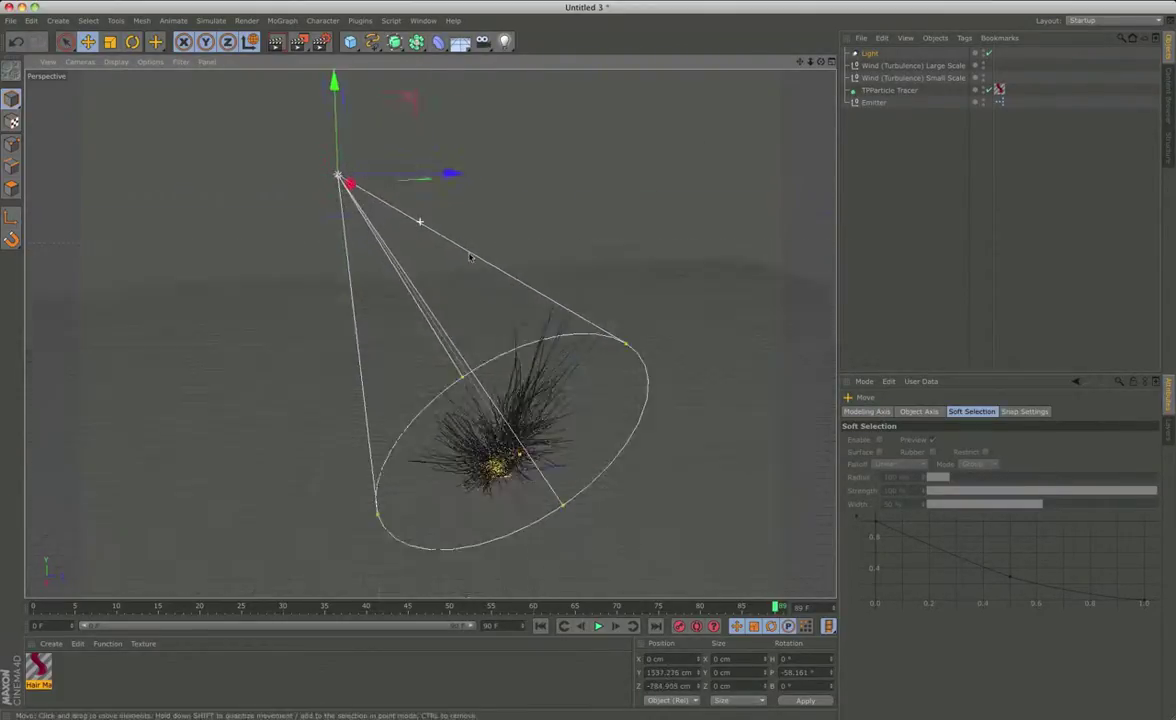
Step: Set the spotlight's shadow type to Shadow Maps (Soft) and review its shadow map resolution
click(948, 412)
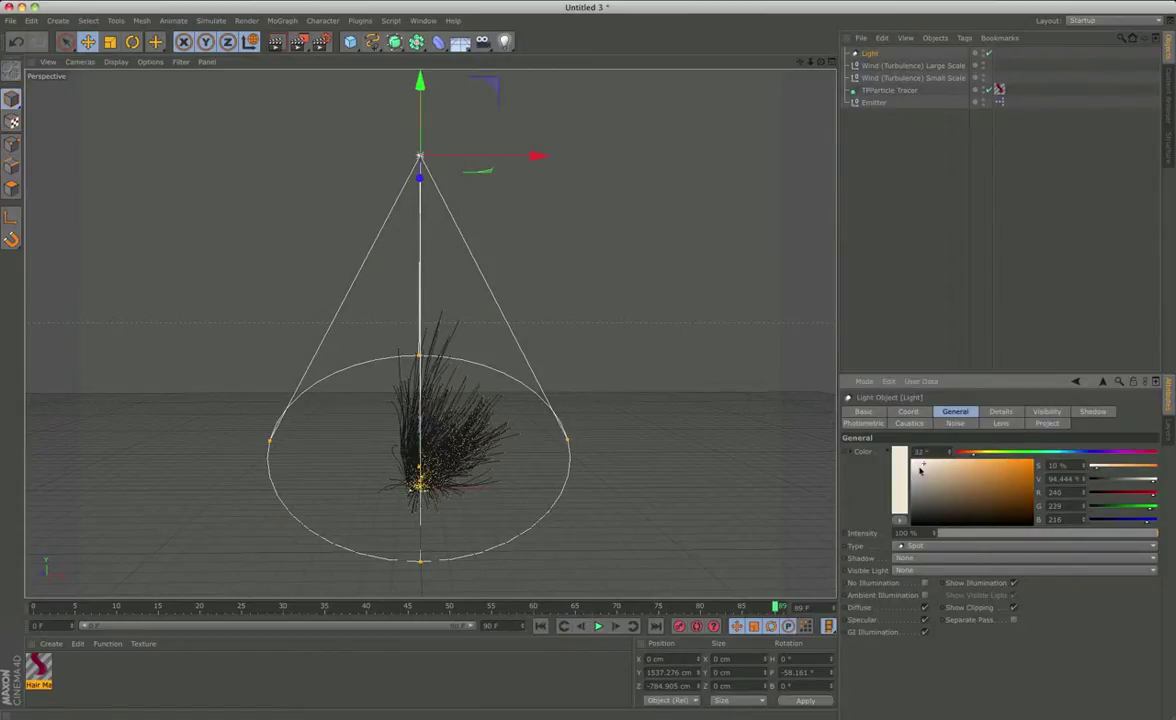
click(905, 558)
click(900, 568)
click(1093, 411)
click(1030, 522)
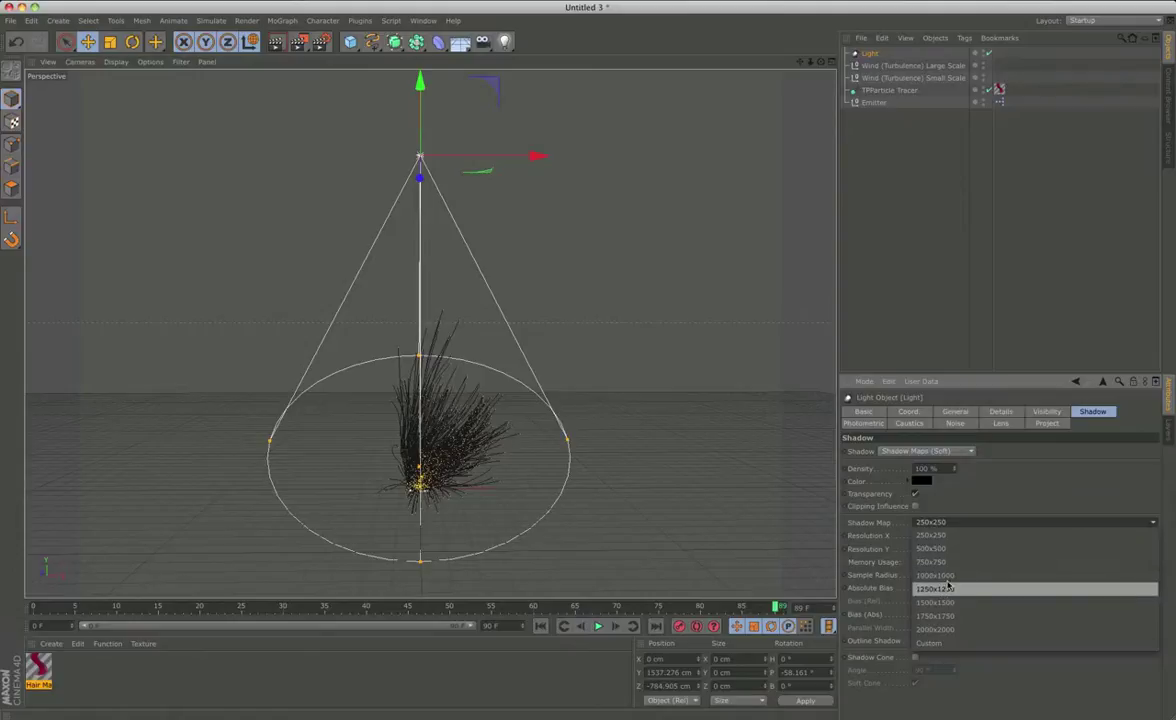
Step: Deselect the light, reframe the view around the hair, and render the viewport with Ctrl+R
click(885, 327)
scroll(428, 333, up, 8)
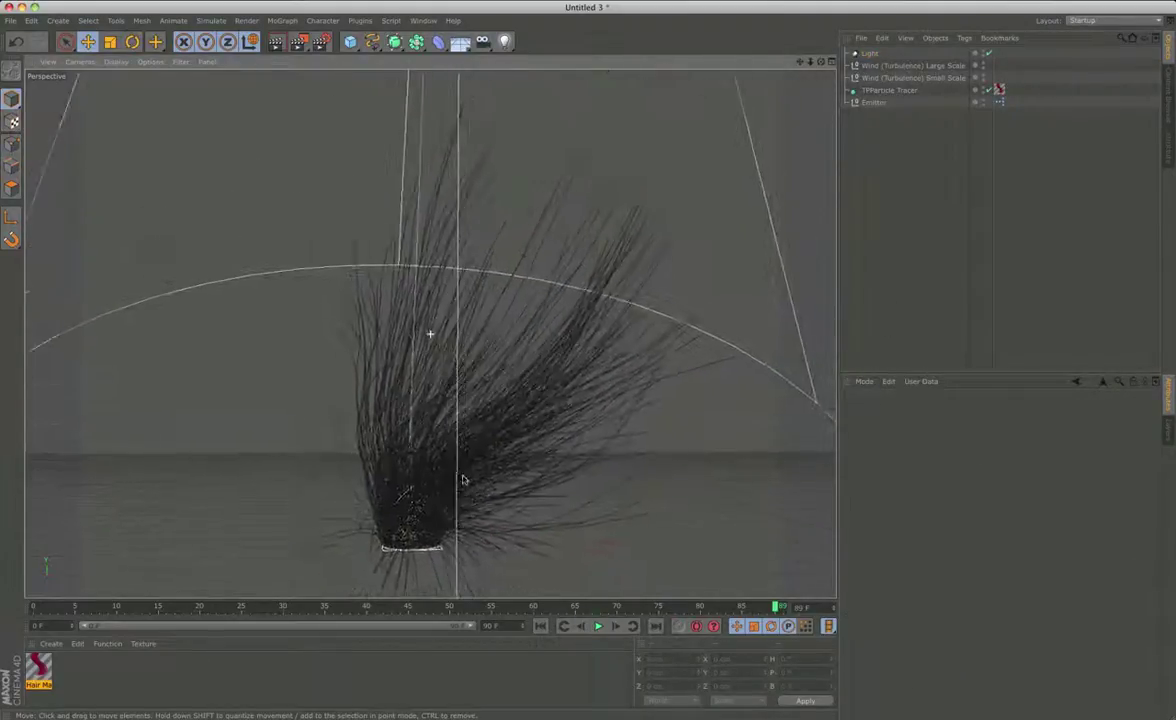
scroll(516, 467, up, 3)
alt+drag(516, 467, 514, 438)
key(ctrl+r)
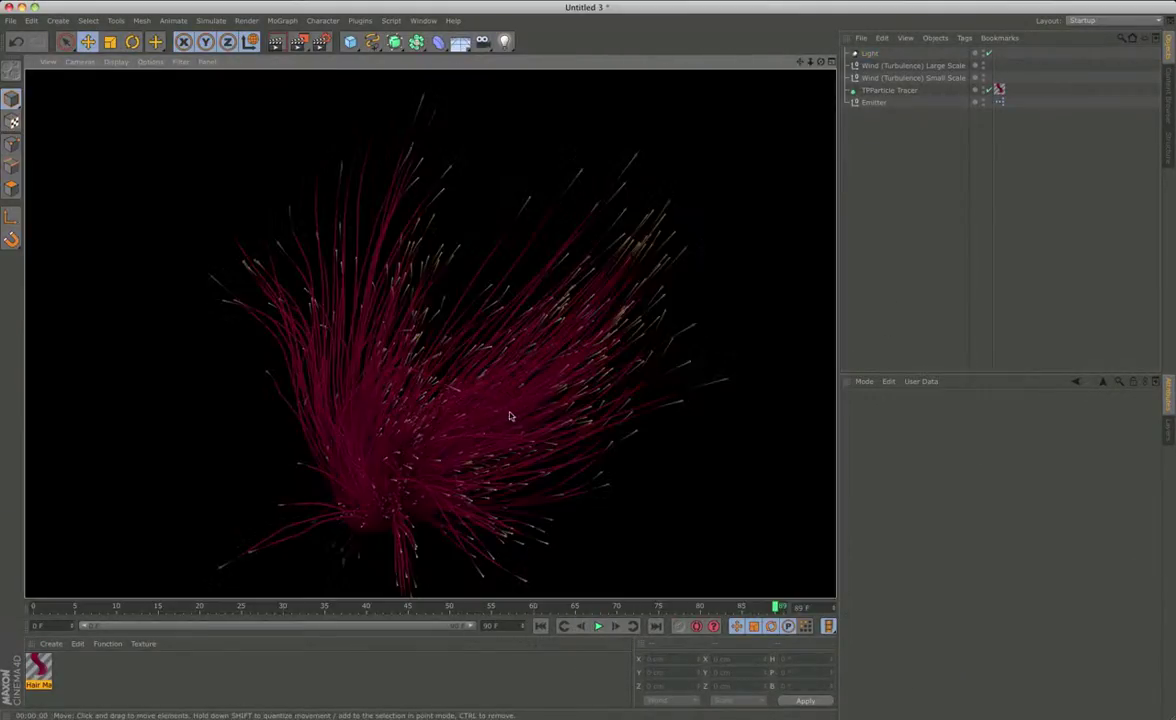